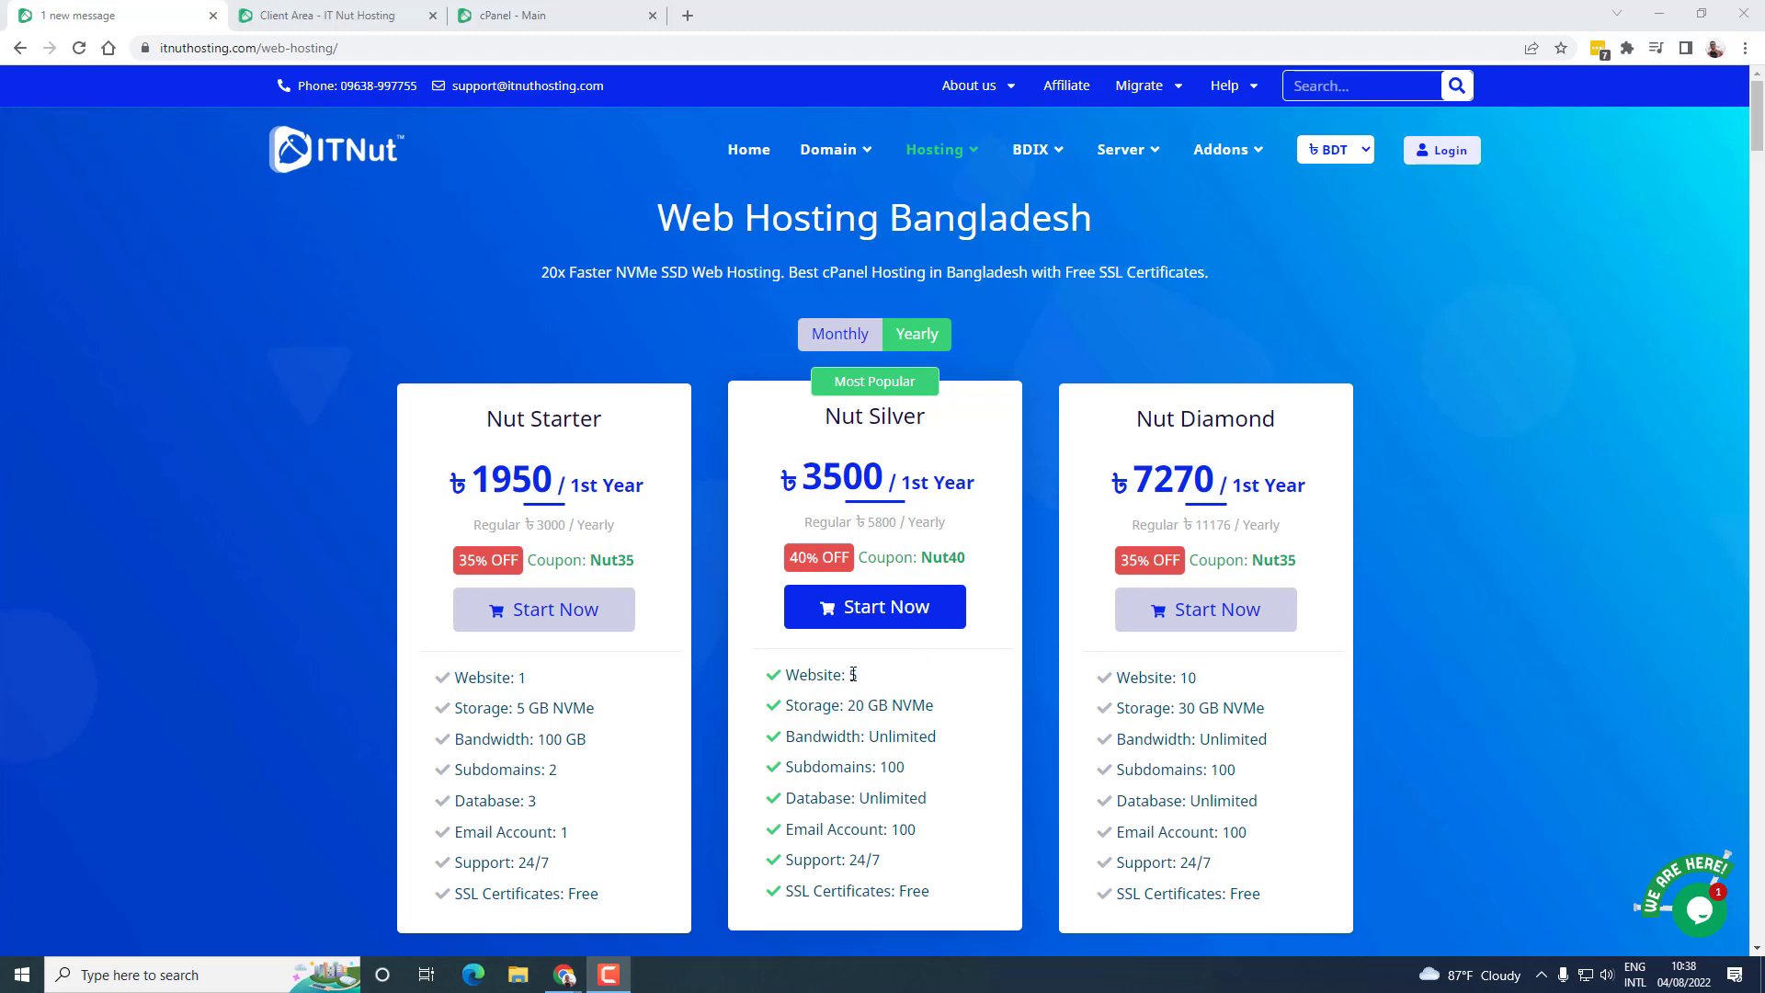
- Compare how many websites the Nut Starter, Nut Silver and Nut Diamond hosting plans allow
double_click(854, 677)
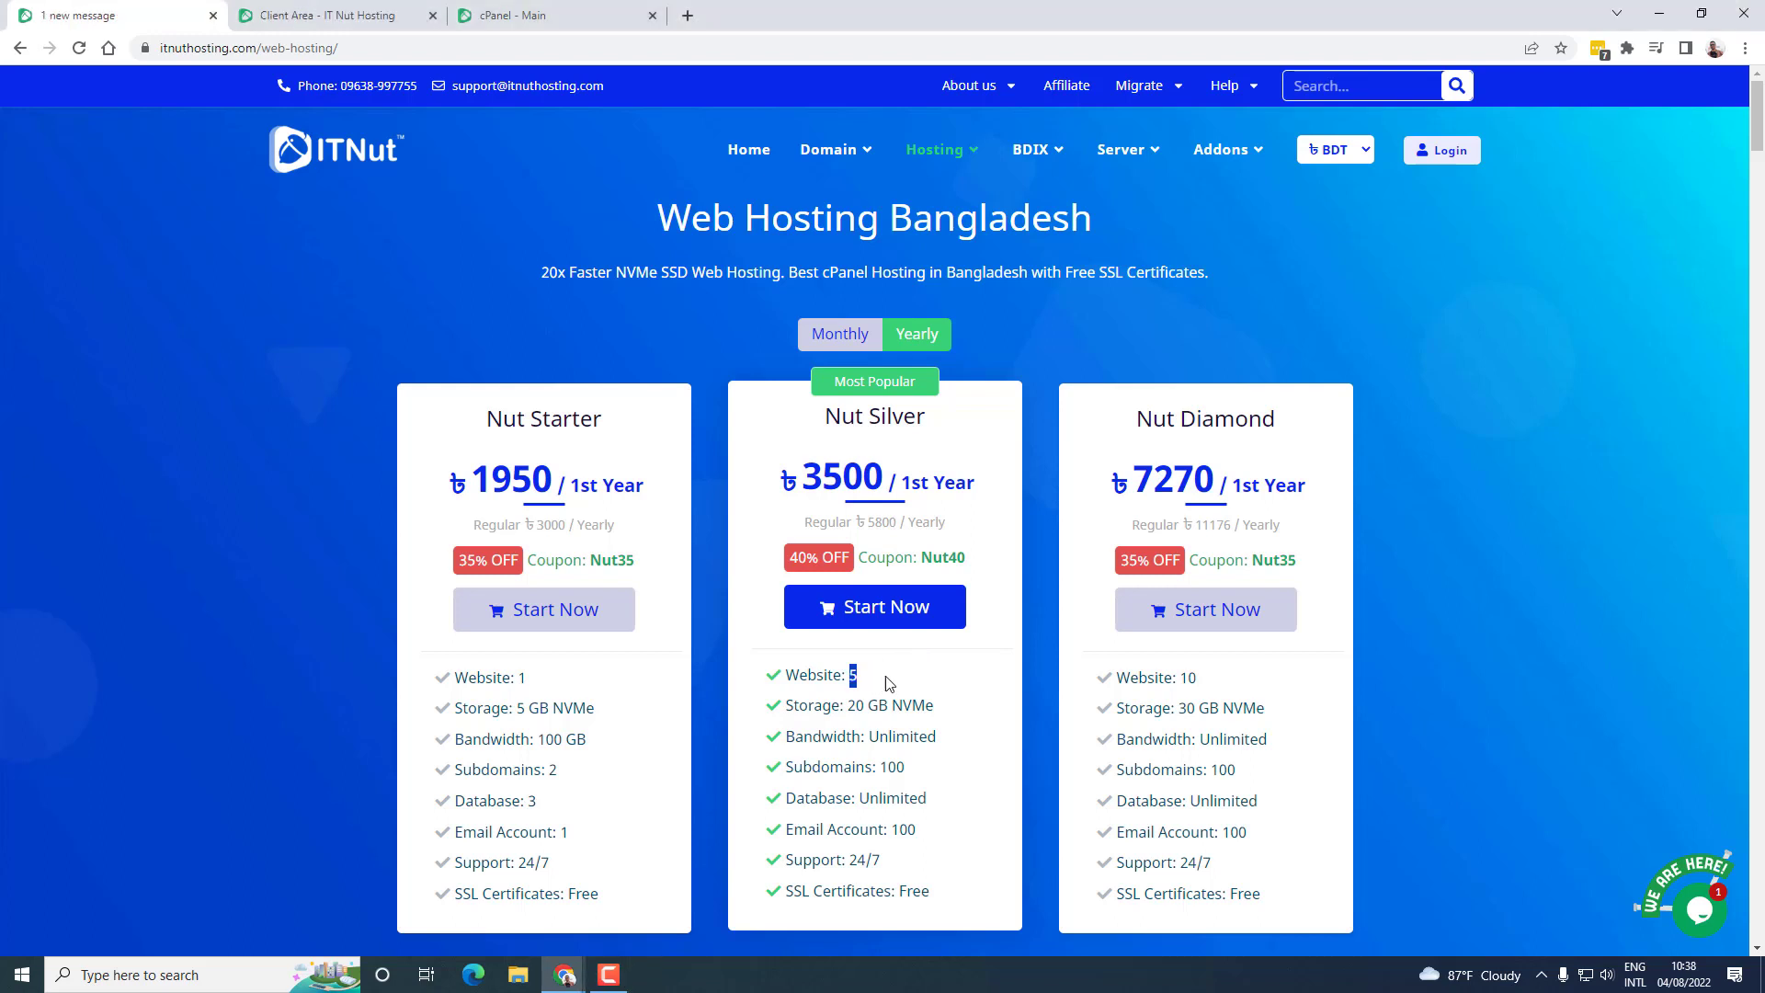
click(893, 685)
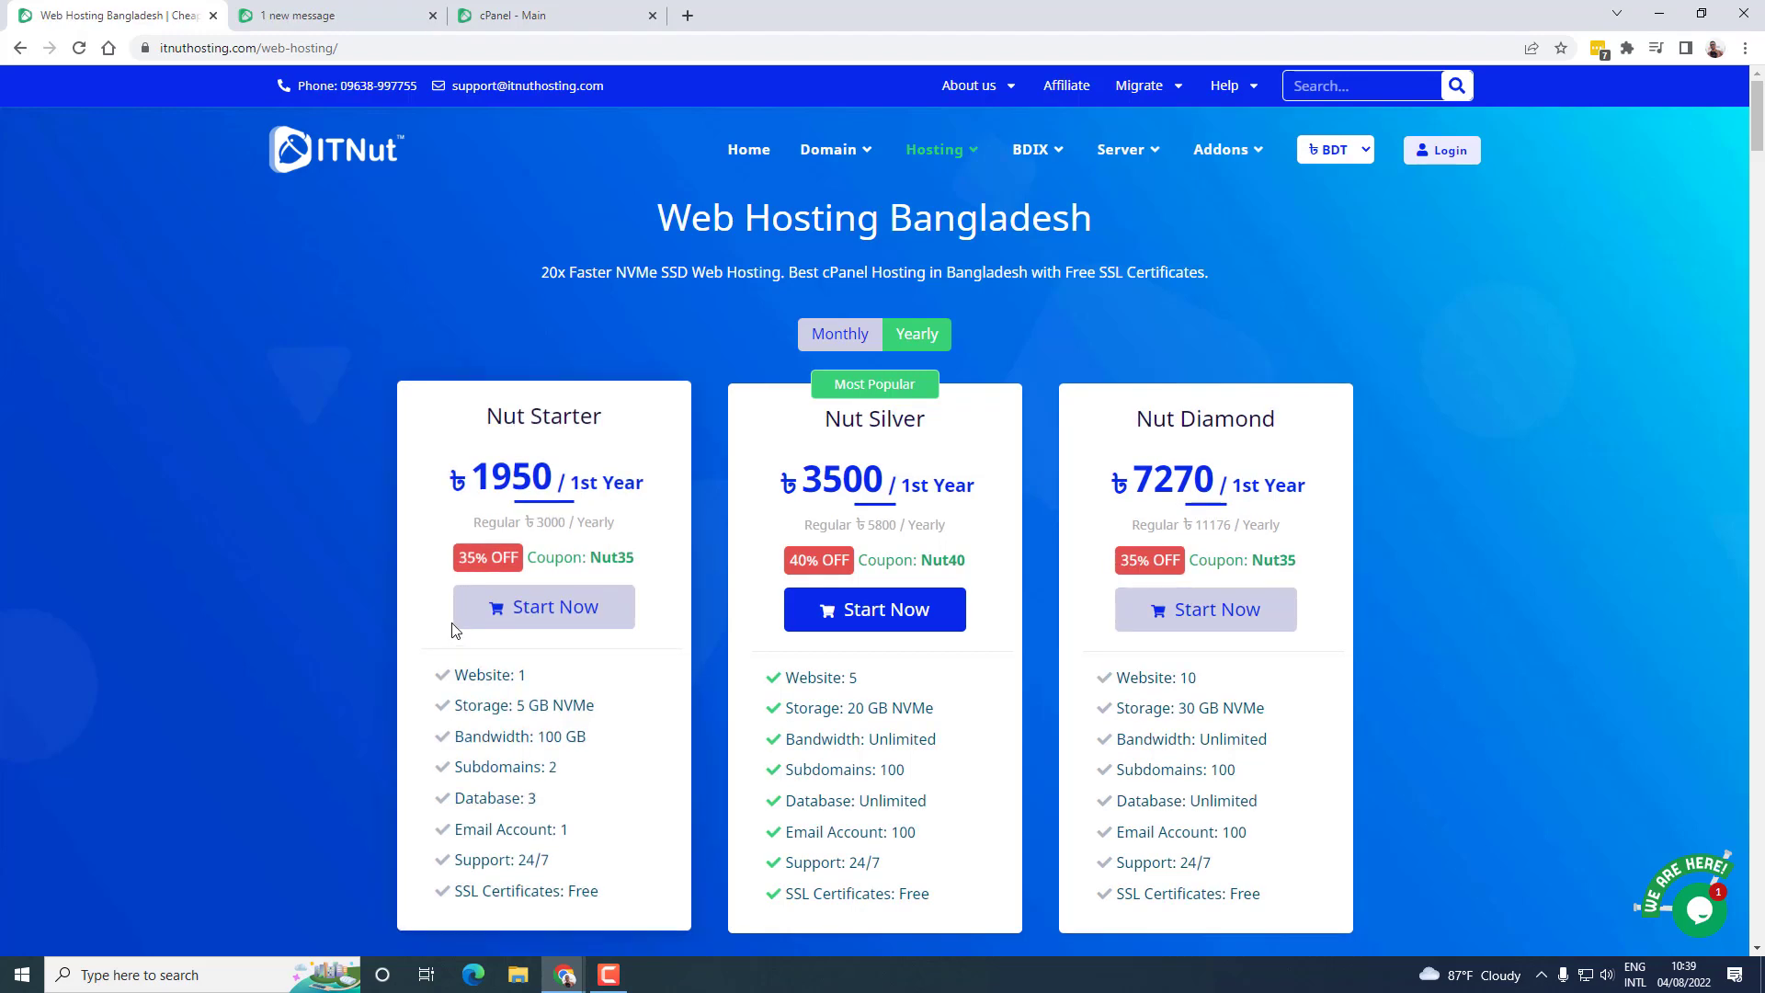
scroll(862, 470, down, 2)
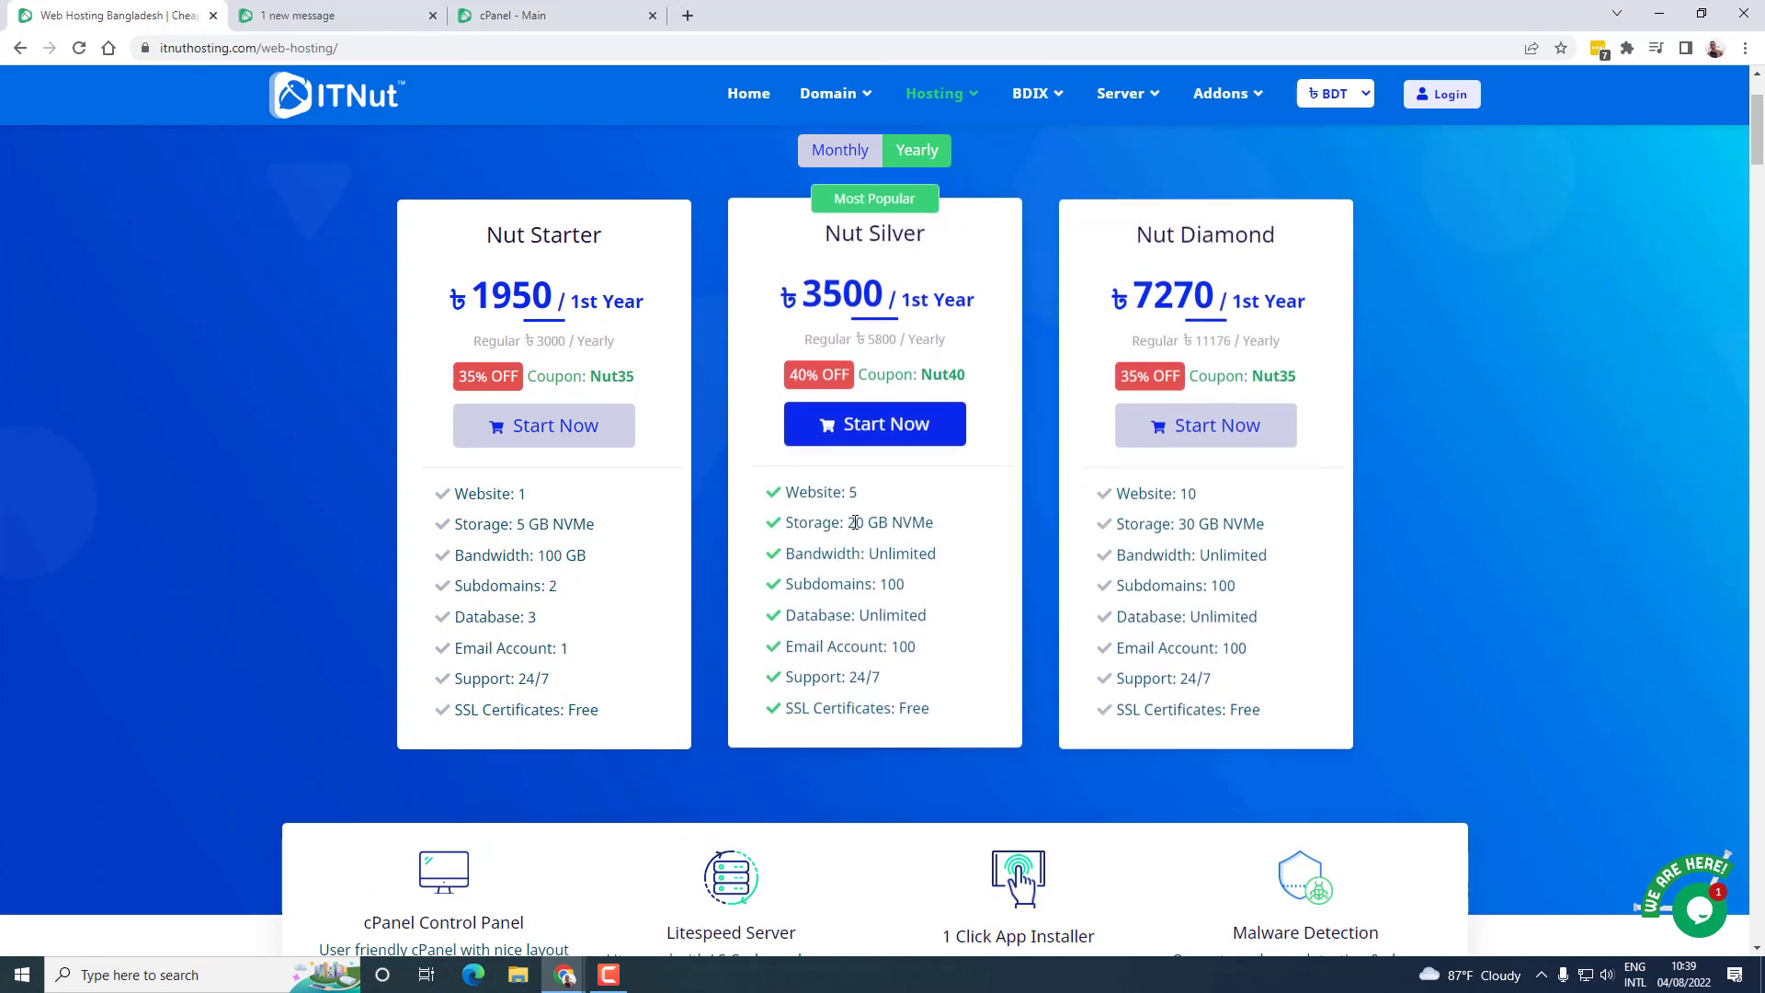
drag(848, 492, 874, 500)
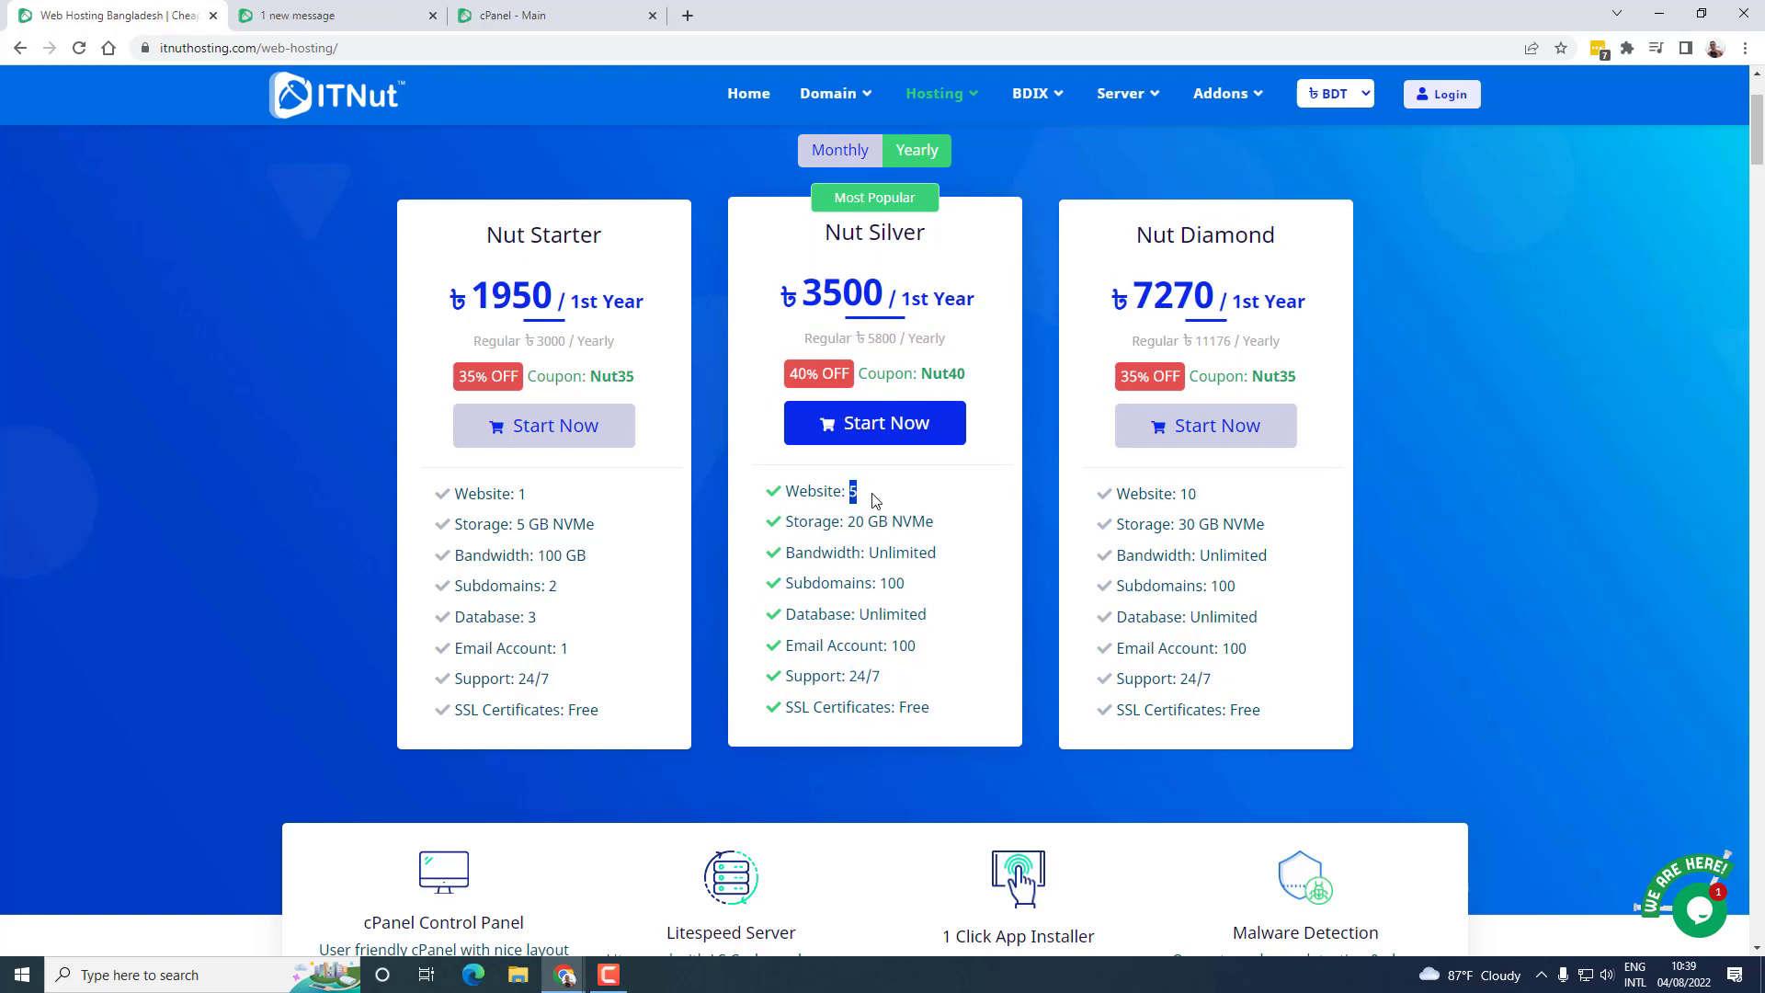
click(874, 500)
scroll(958, 611, up, 2)
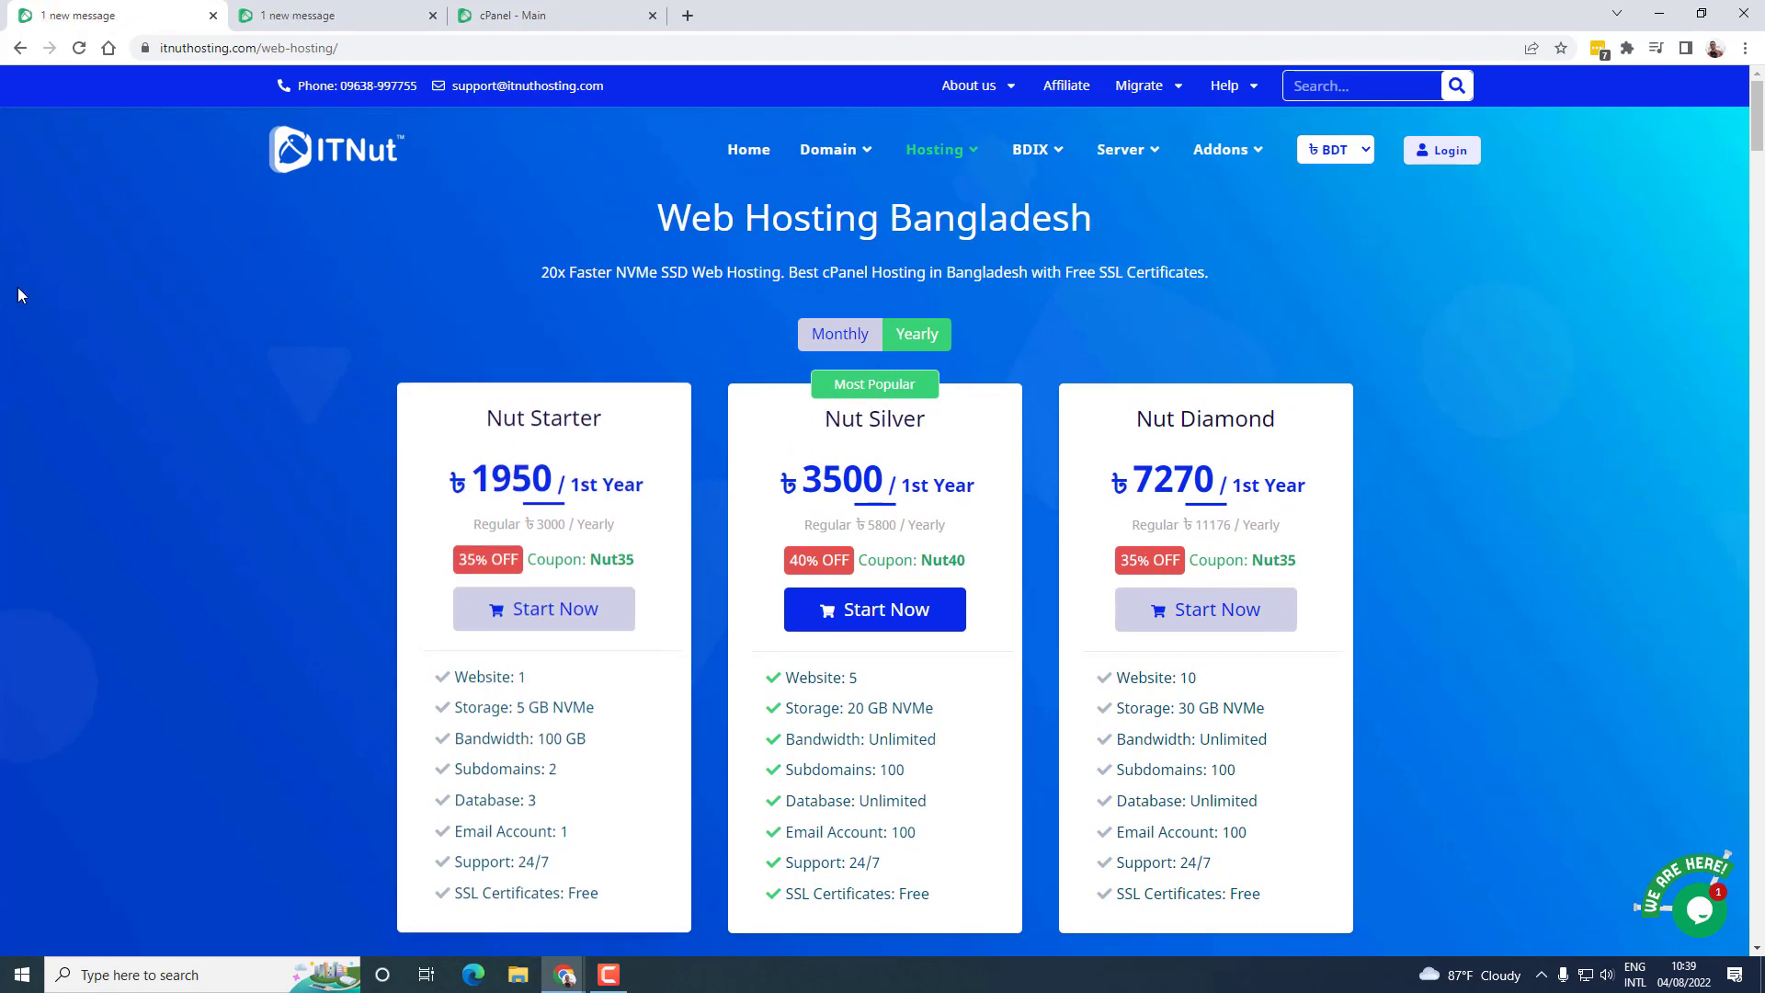
- Open the nameserver settings of the domain with auto renewal enabled in the IT Nut Hosting client area
click(304, 13)
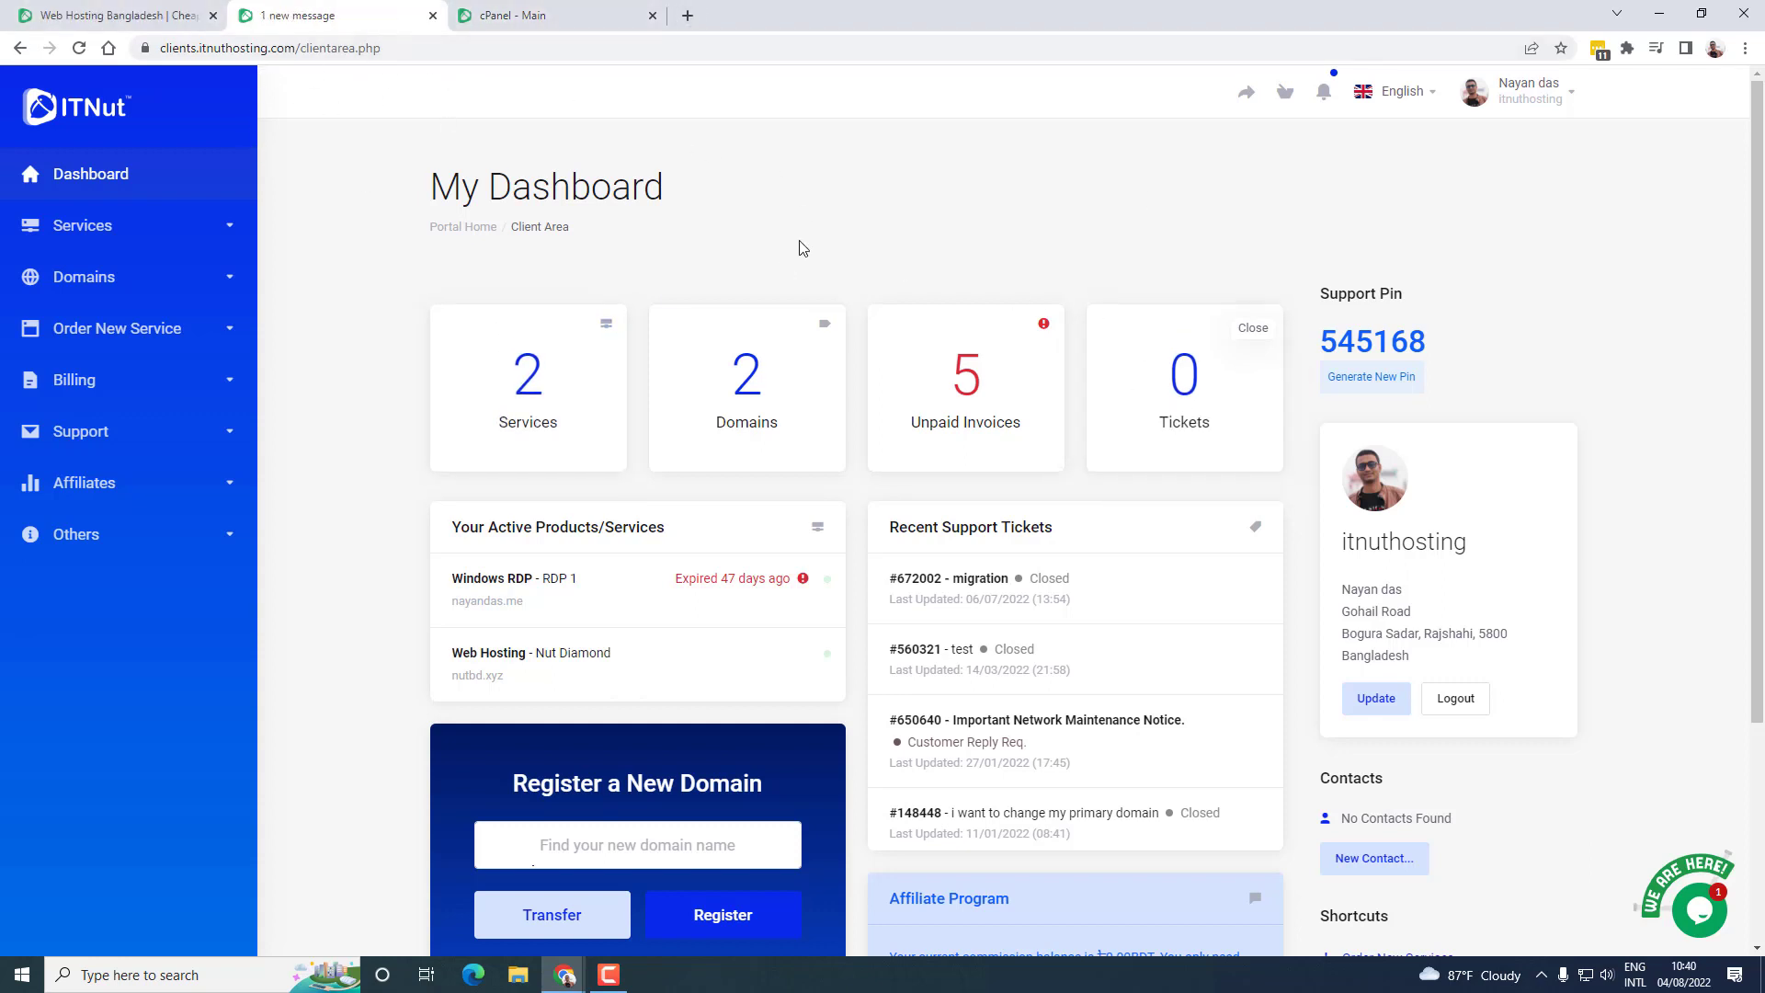
drag(439, 193, 783, 198)
click(744, 414)
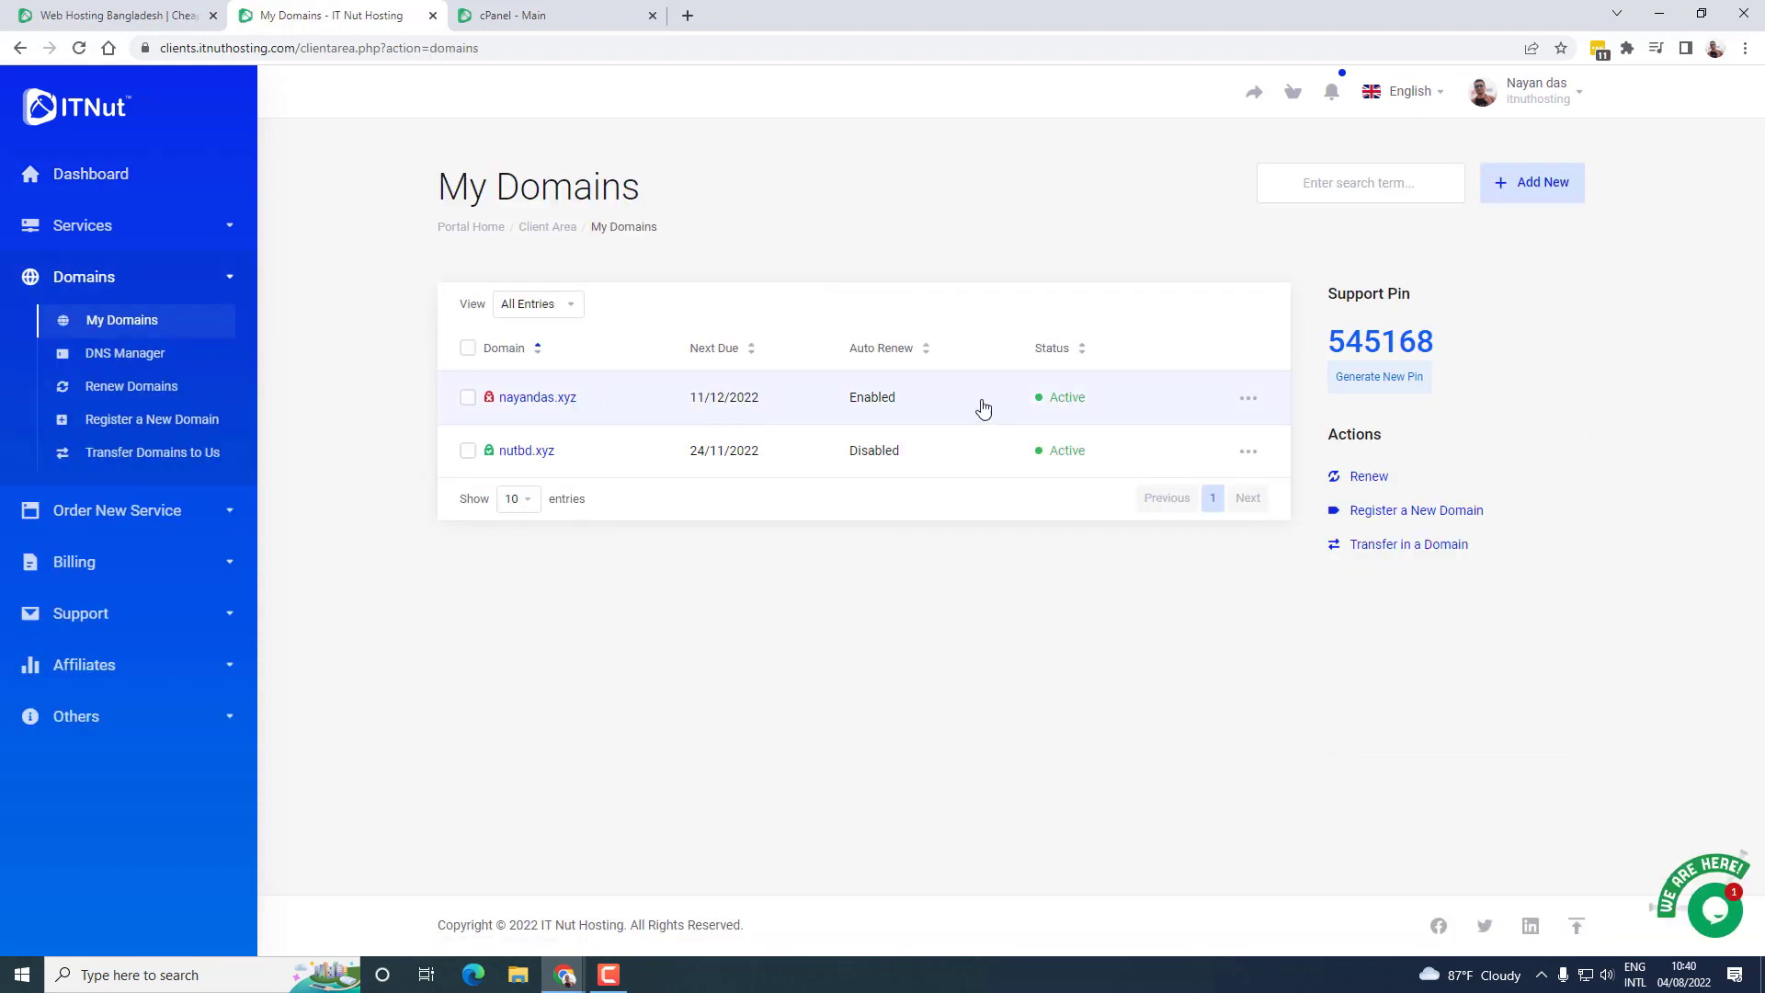
click(1250, 399)
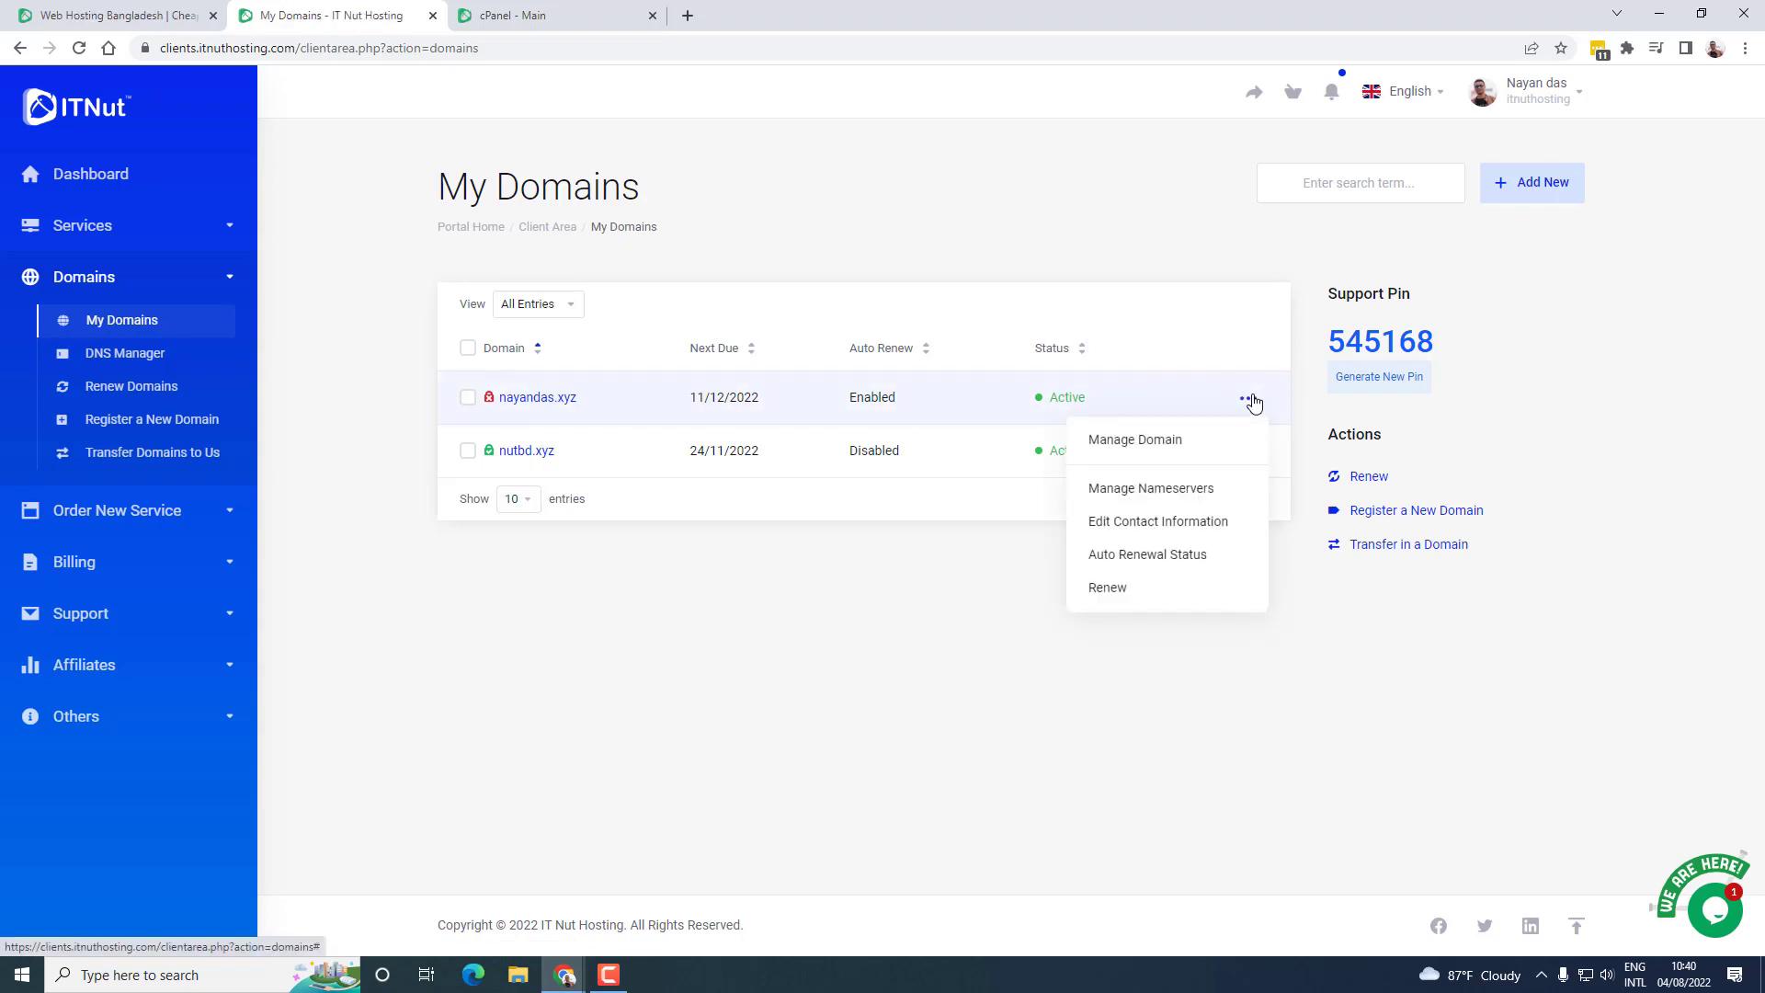
click(1158, 494)
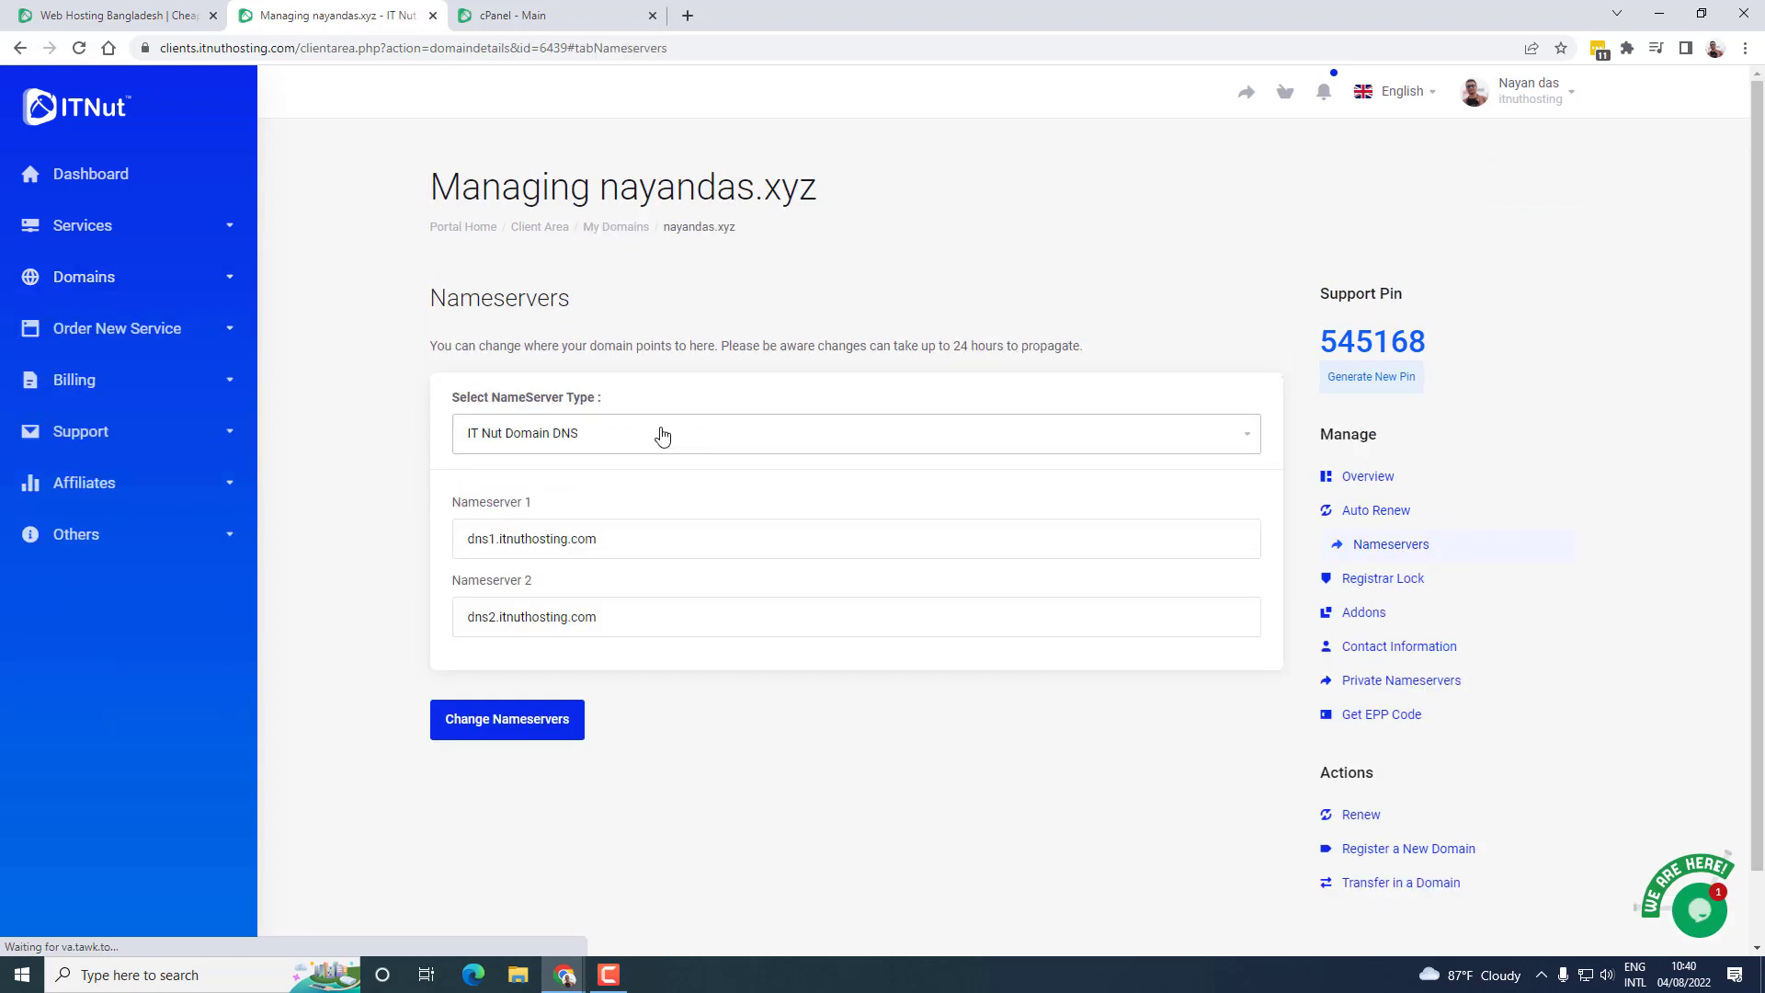
- Set the domain's nameserver type to cPanel Hosting NS, using ns1.itnuthosting.com and ns2.itnuthosting.com, and save the change
click(1251, 444)
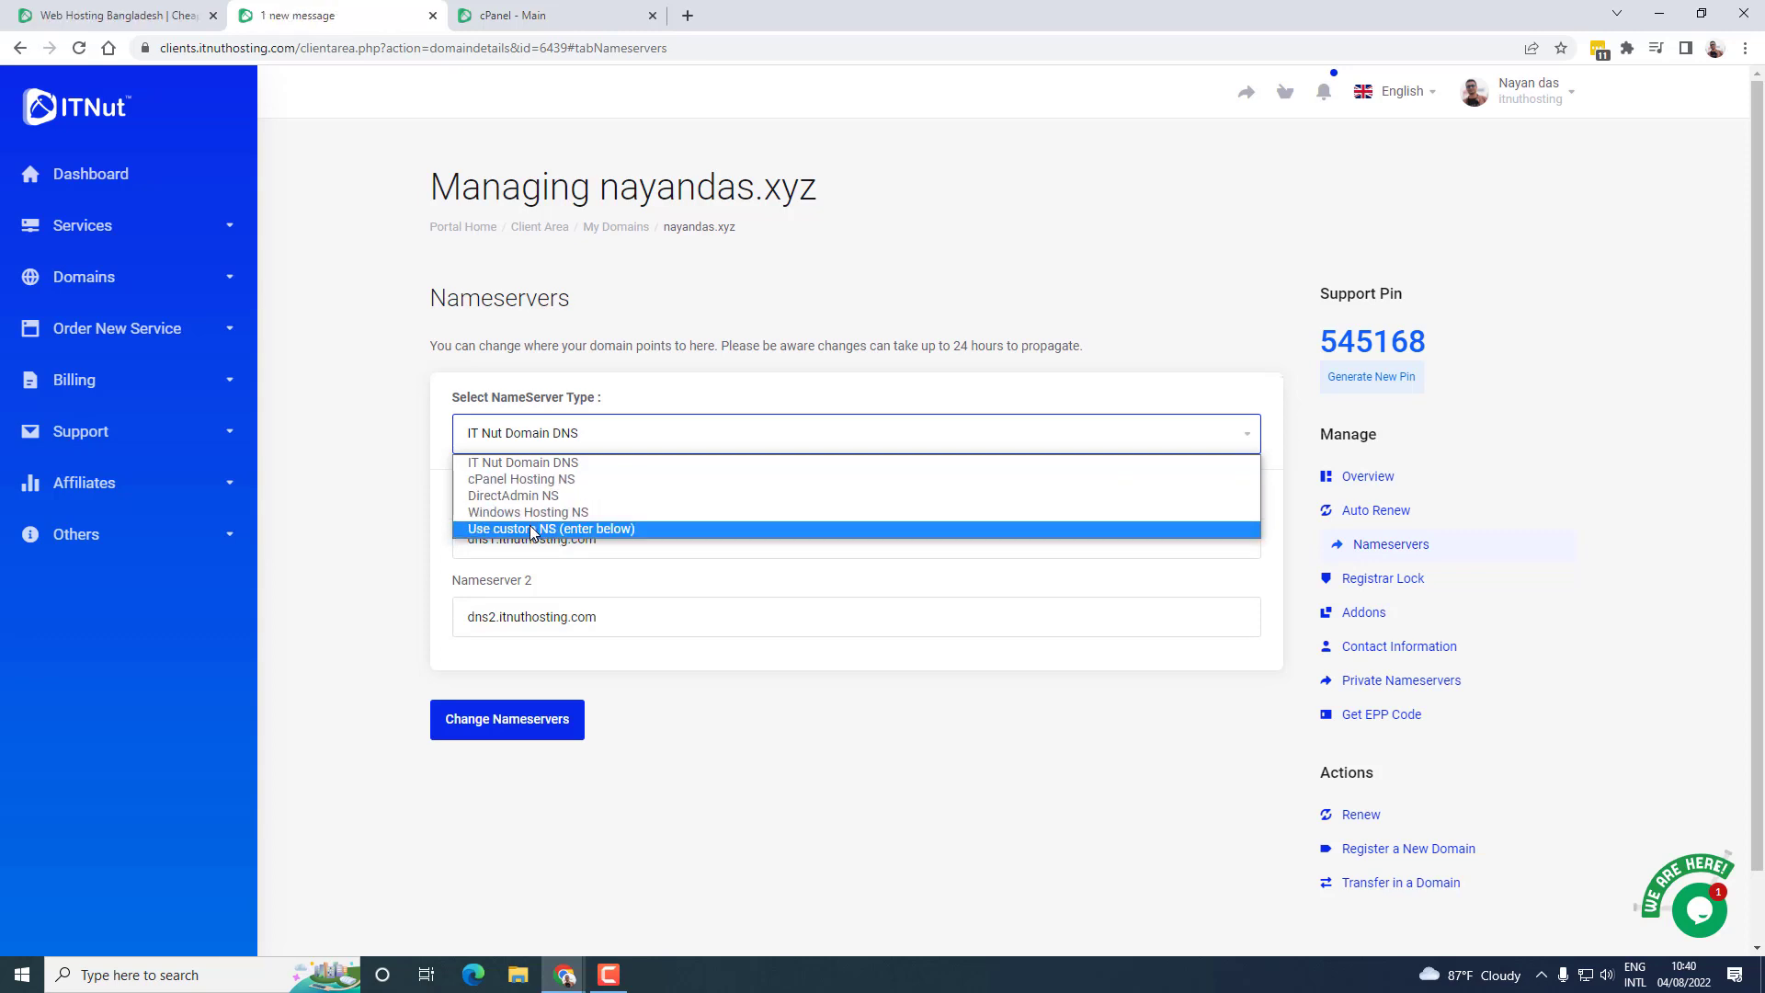
click(520, 479)
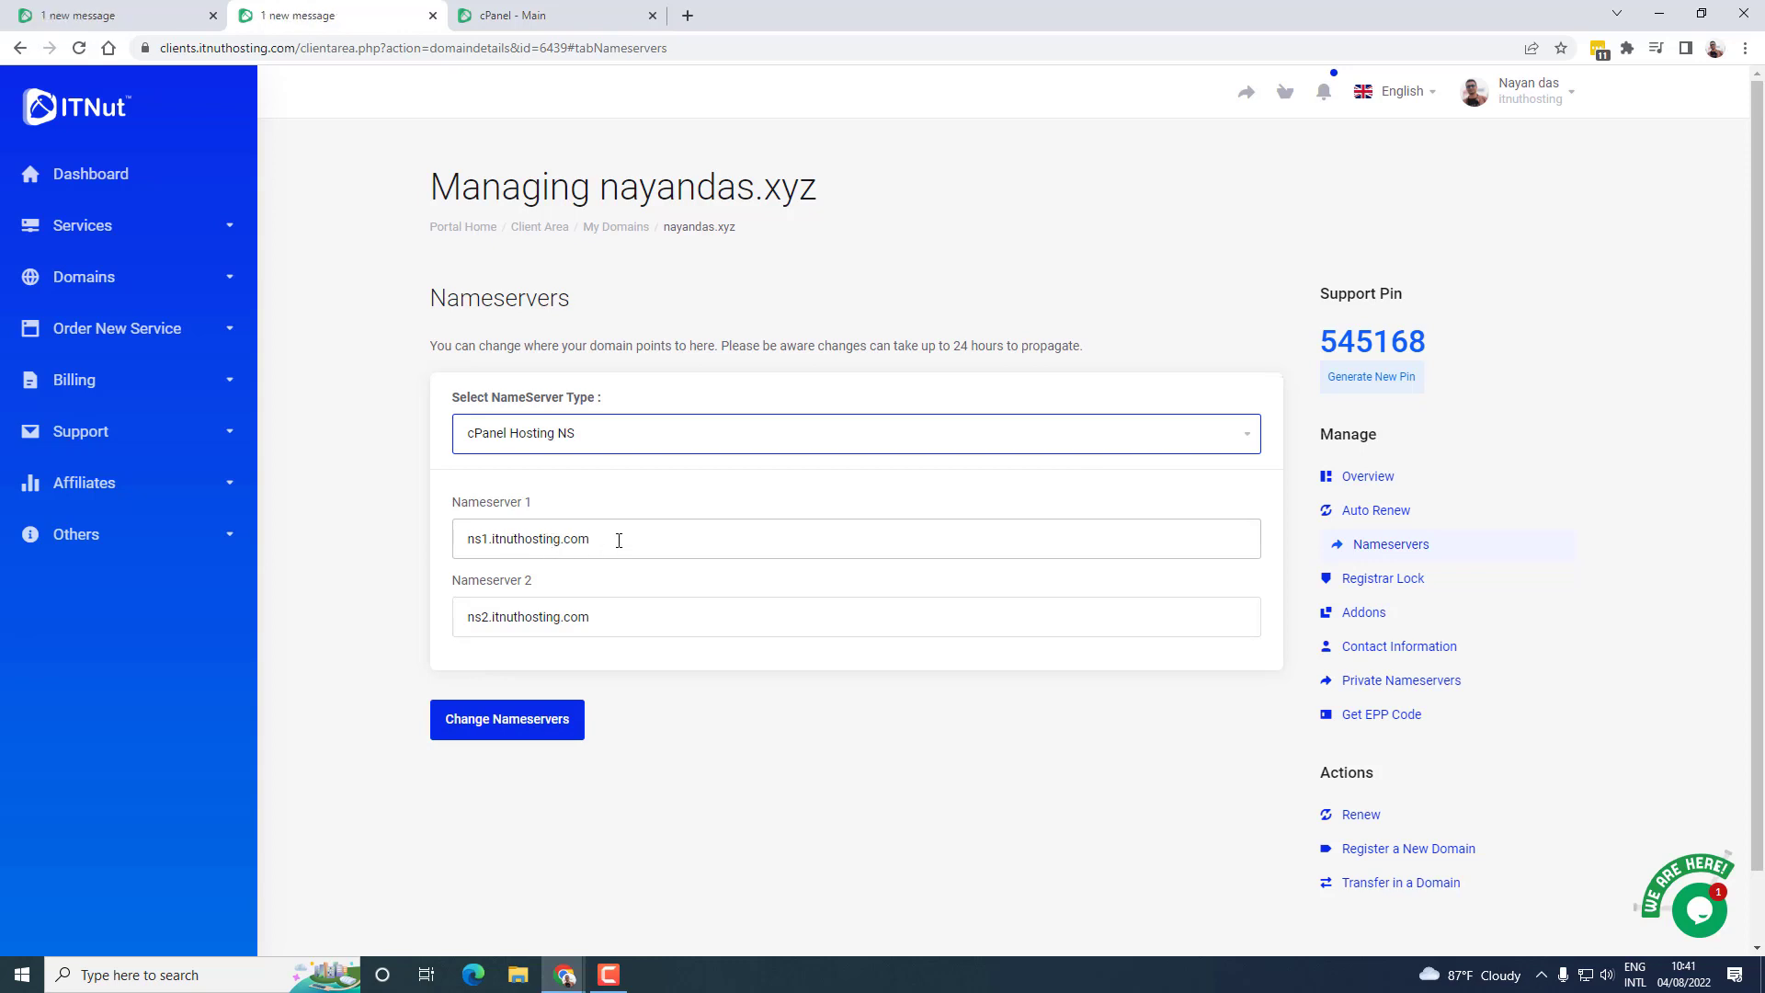
drag(619, 541, 469, 542)
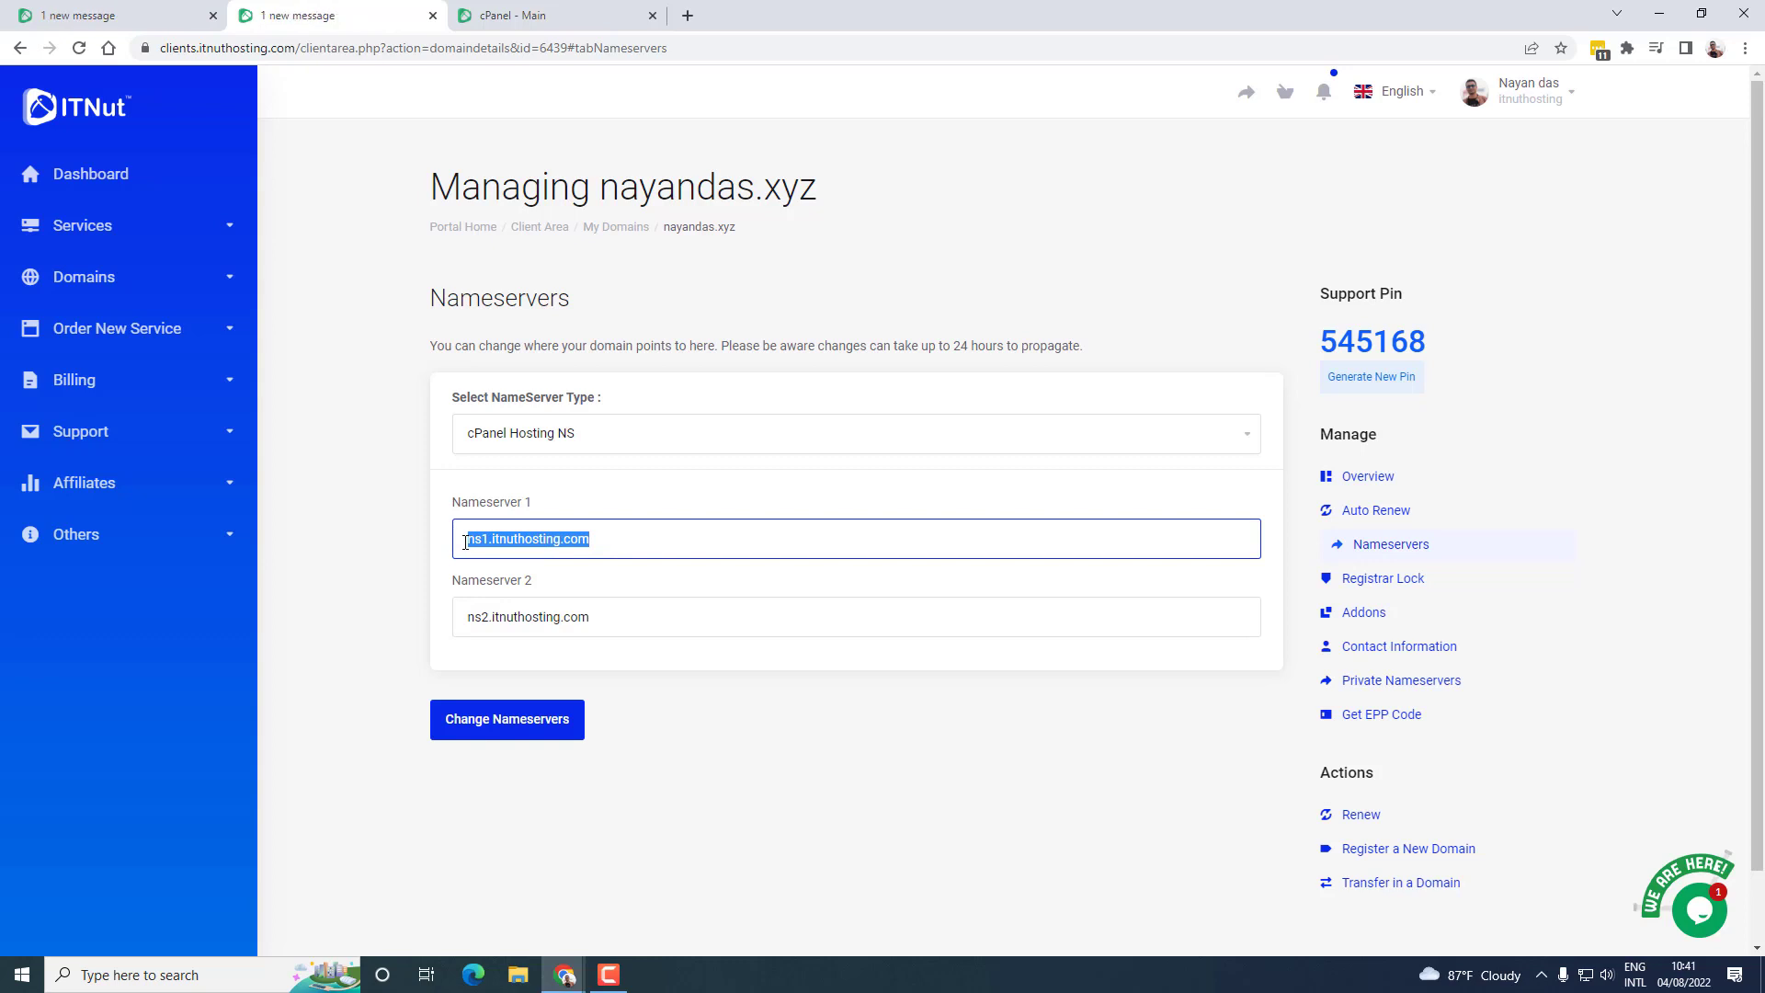
drag(472, 619, 653, 619)
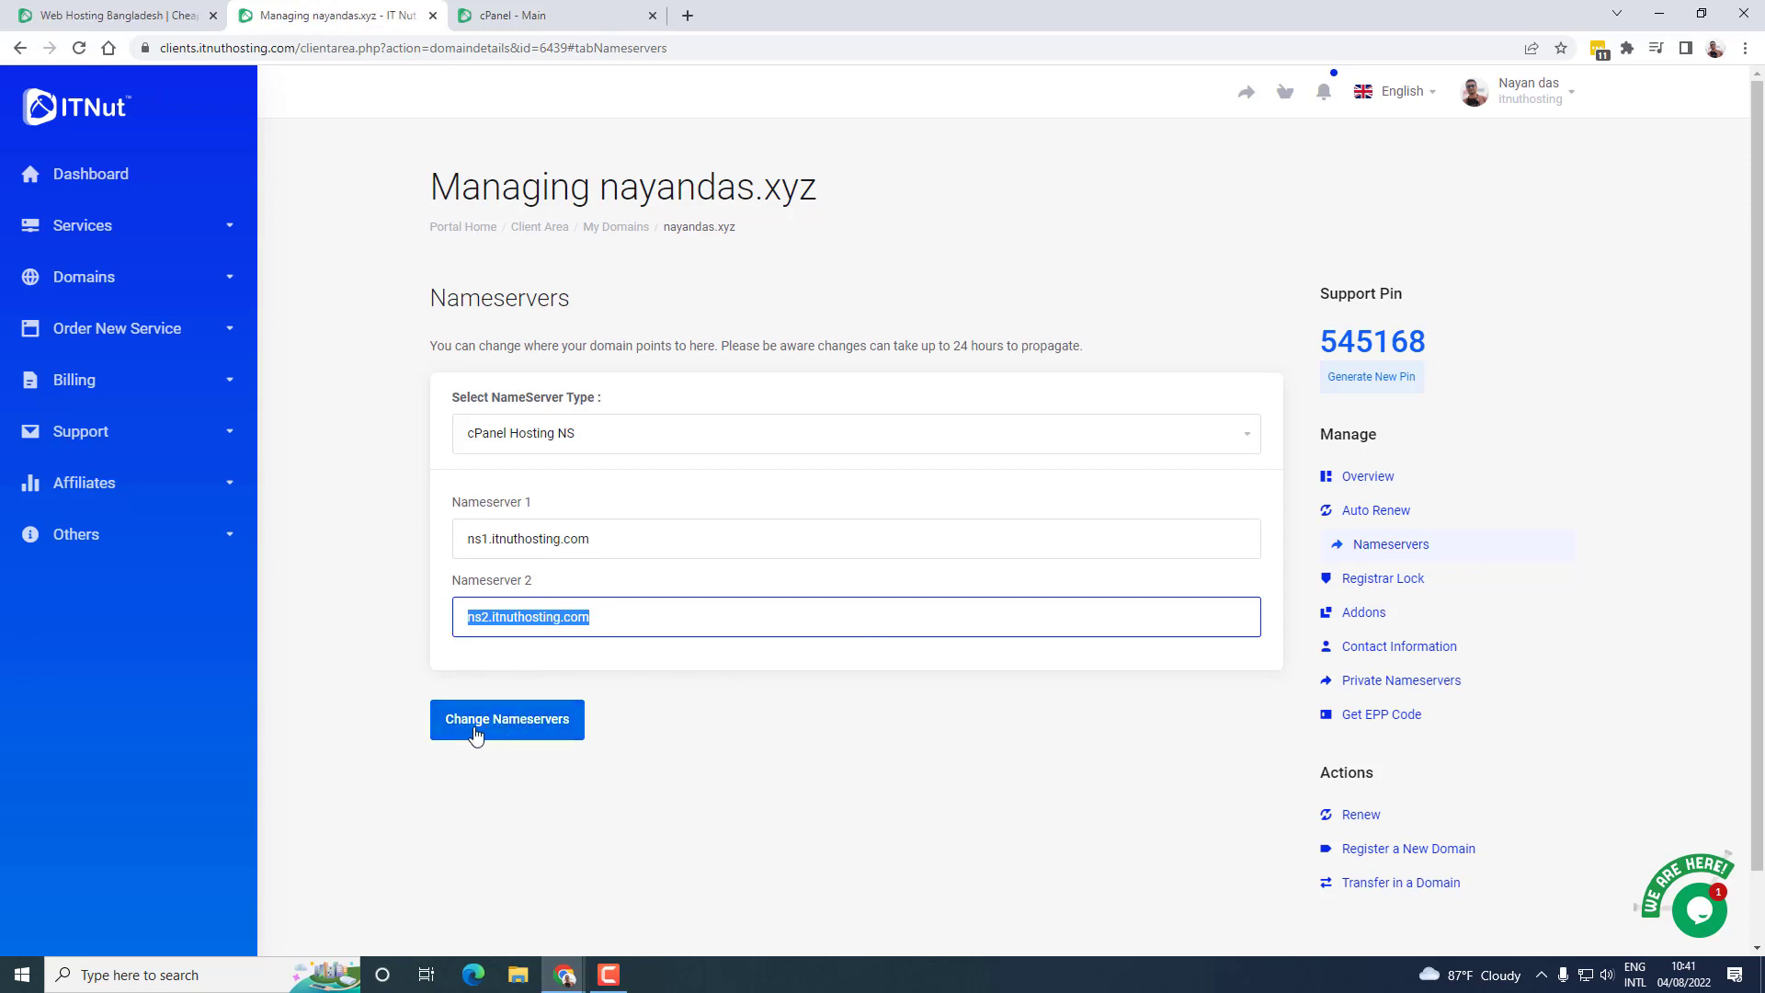
click(505, 732)
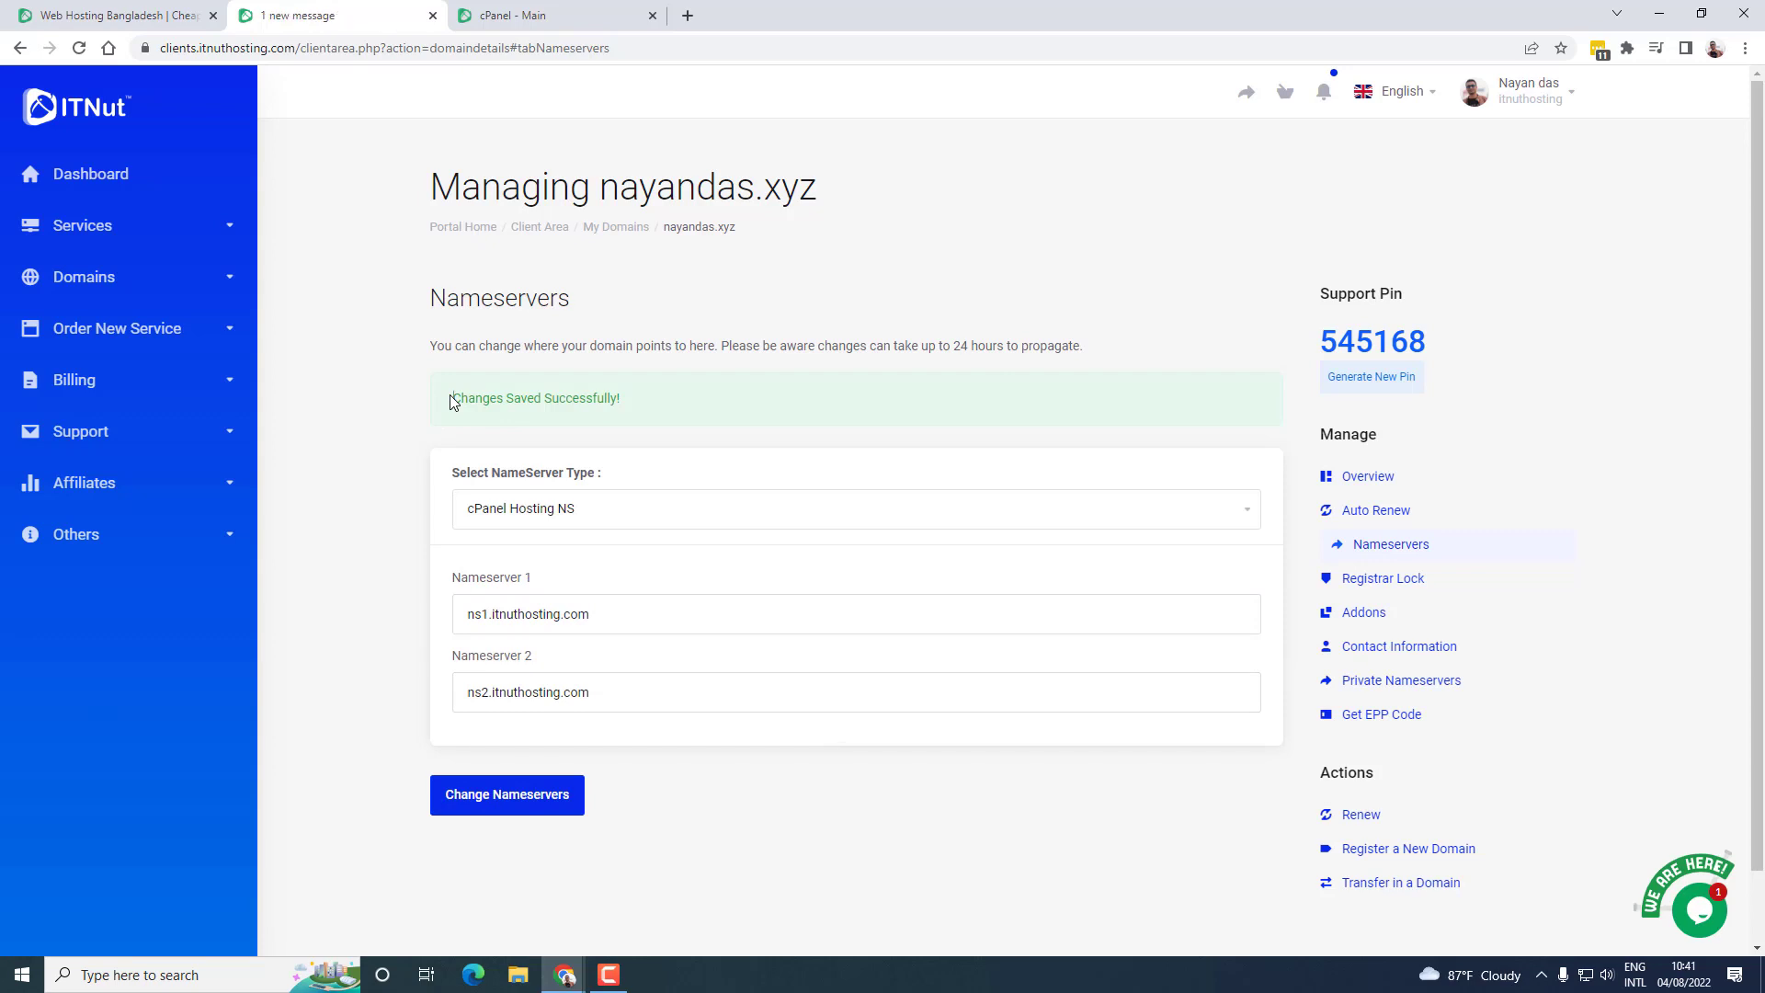
drag(455, 400, 655, 402)
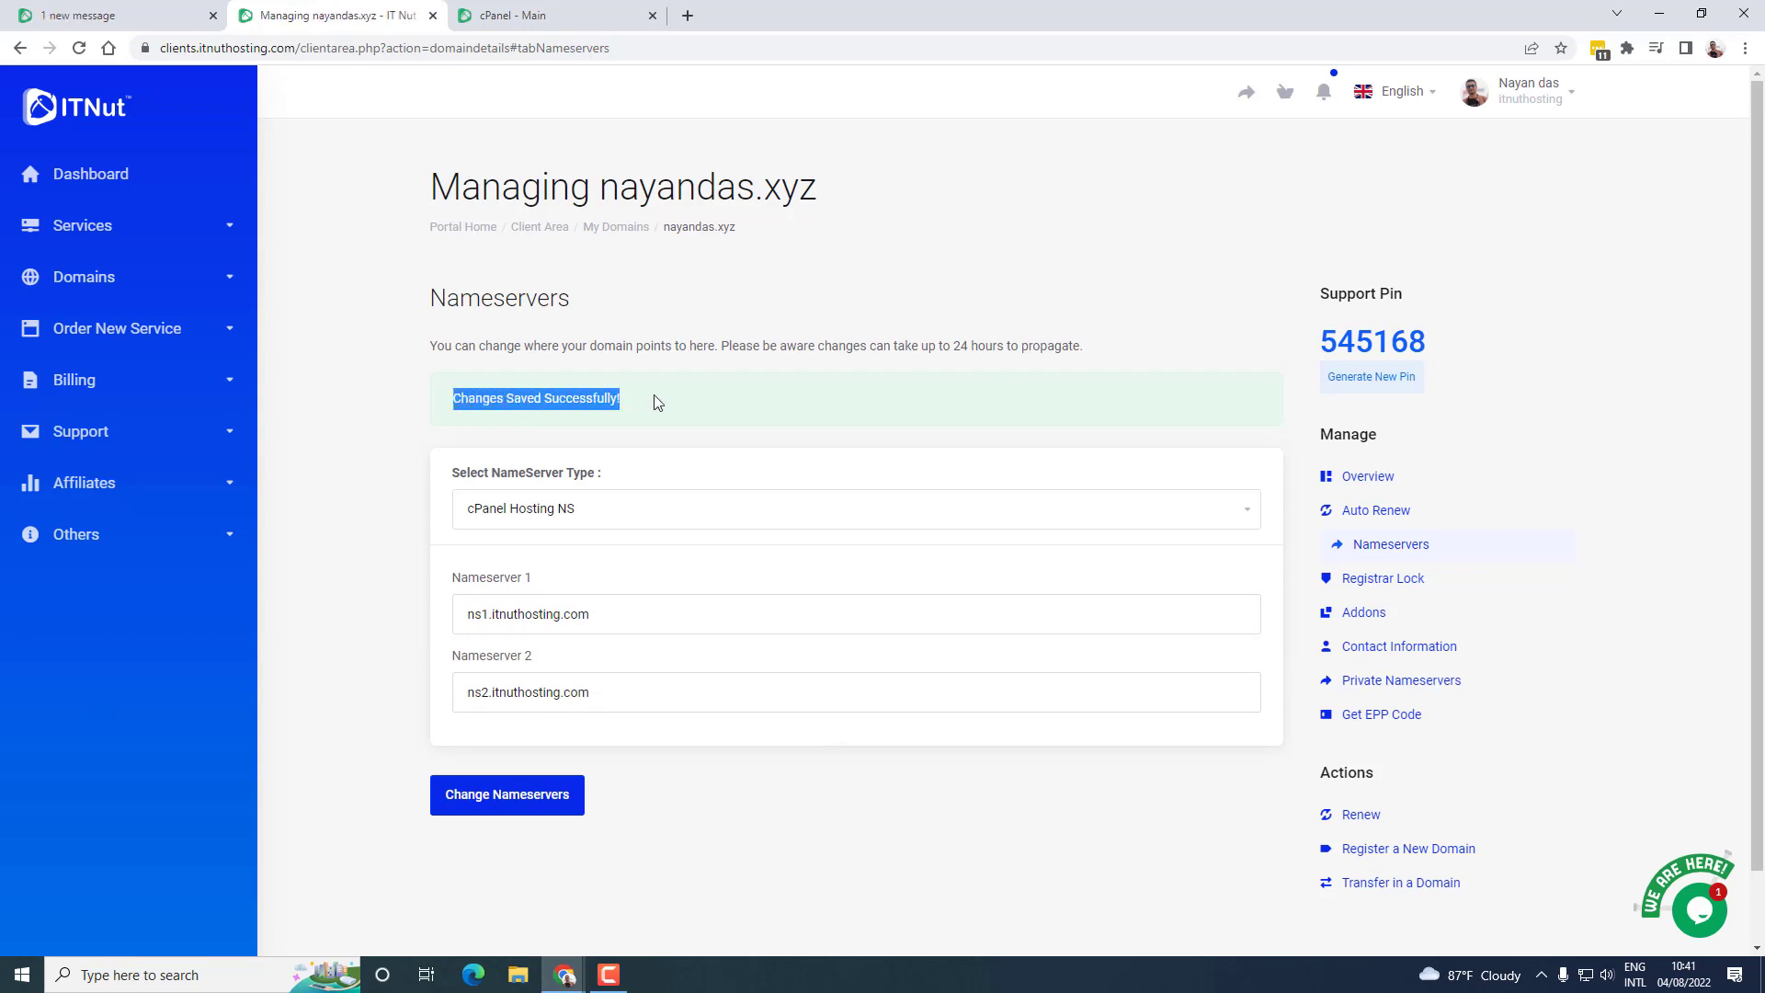
click(766, 398)
- Copy the domain name from the client area and look up its name servers on whois.com
drag(740, 227, 668, 232)
key(ctrl+c)
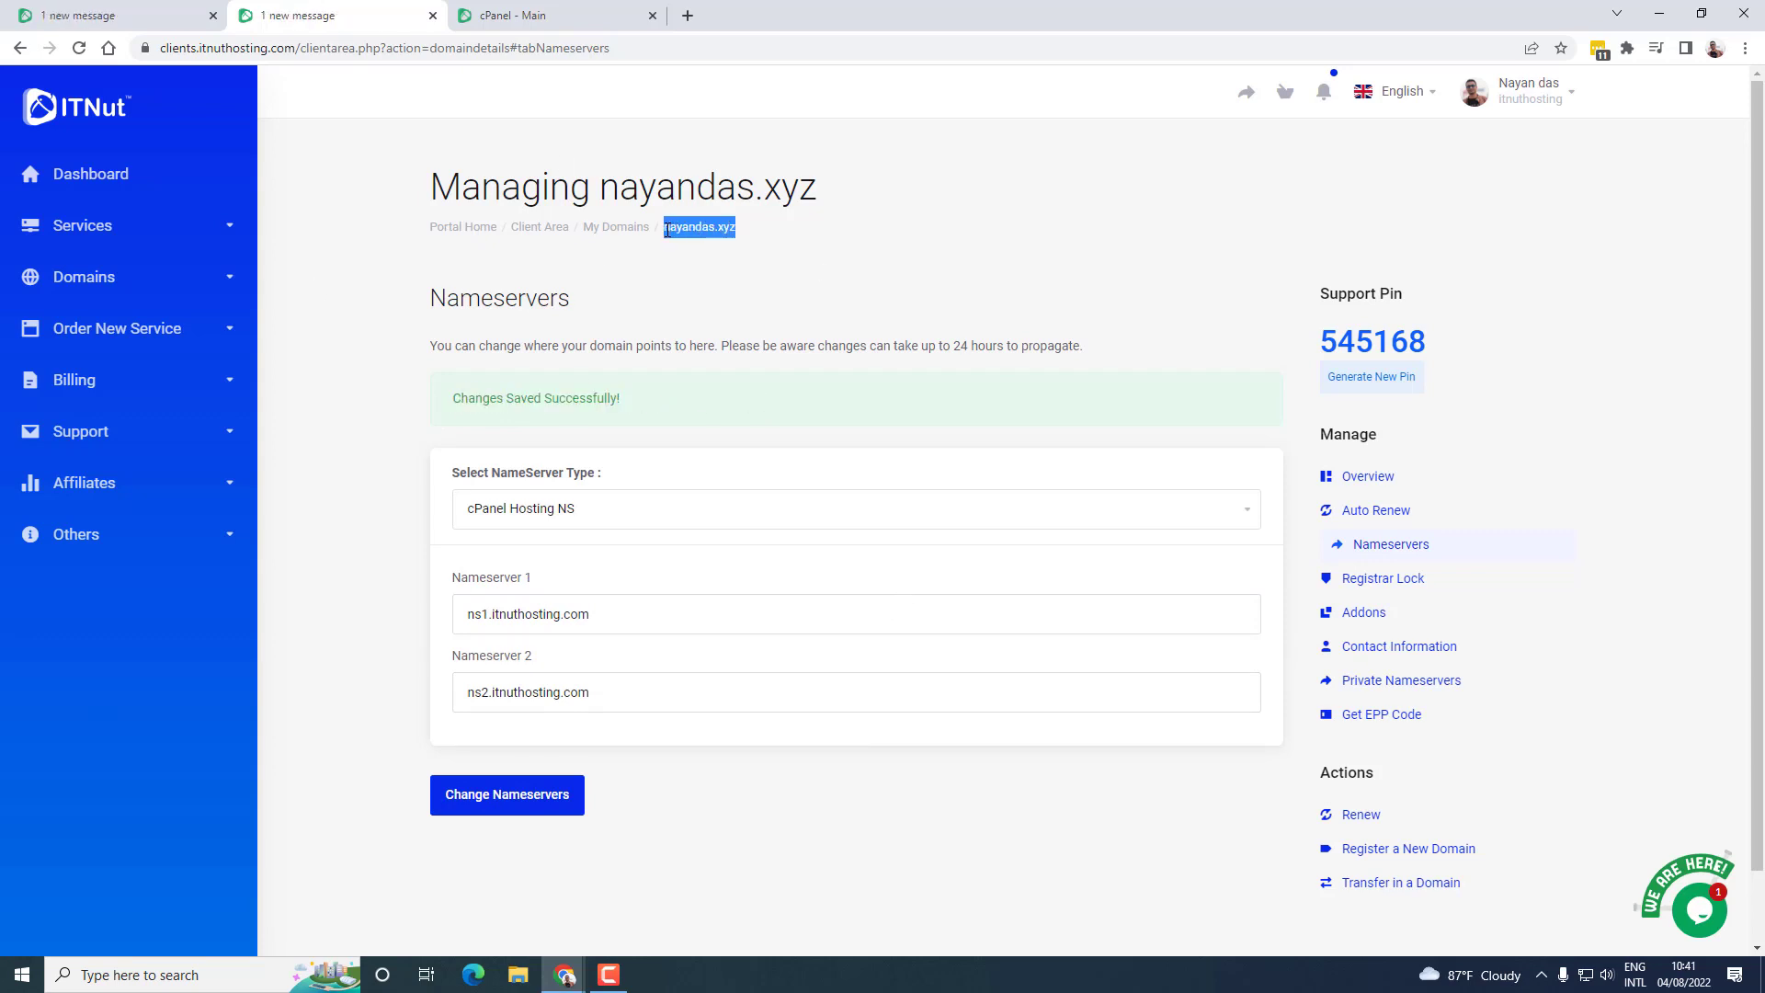
click(689, 16)
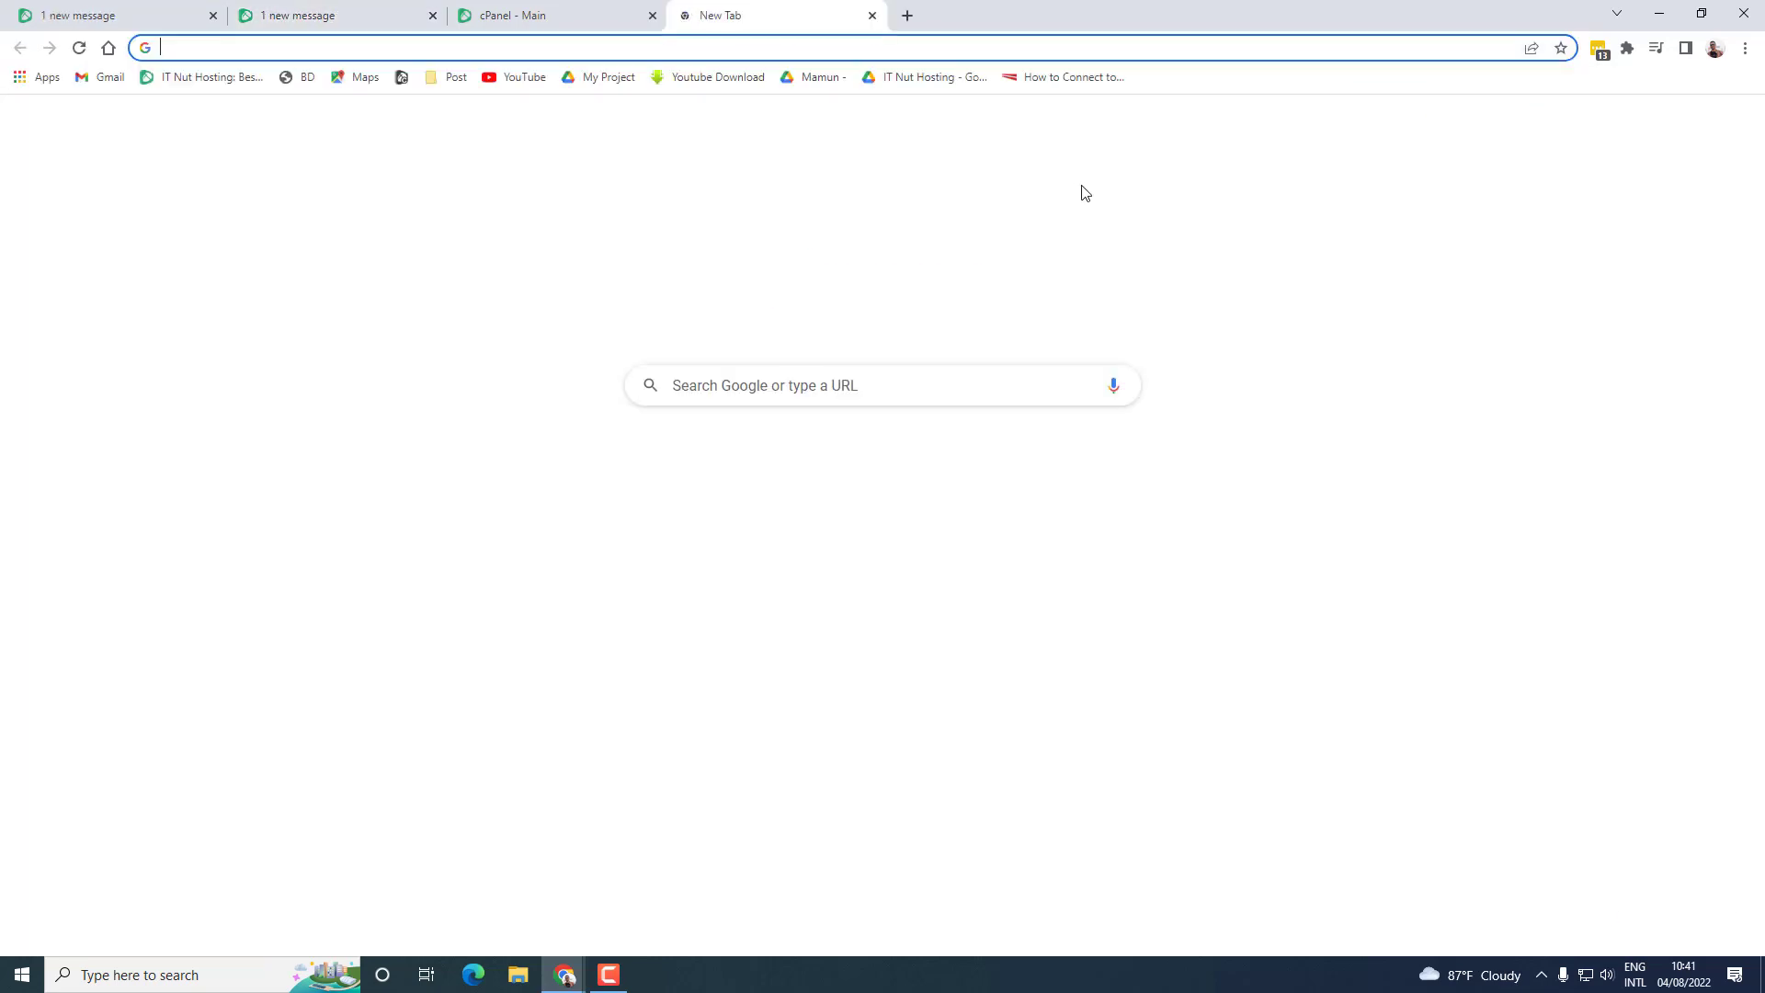
text(whois.com)
key(Return)
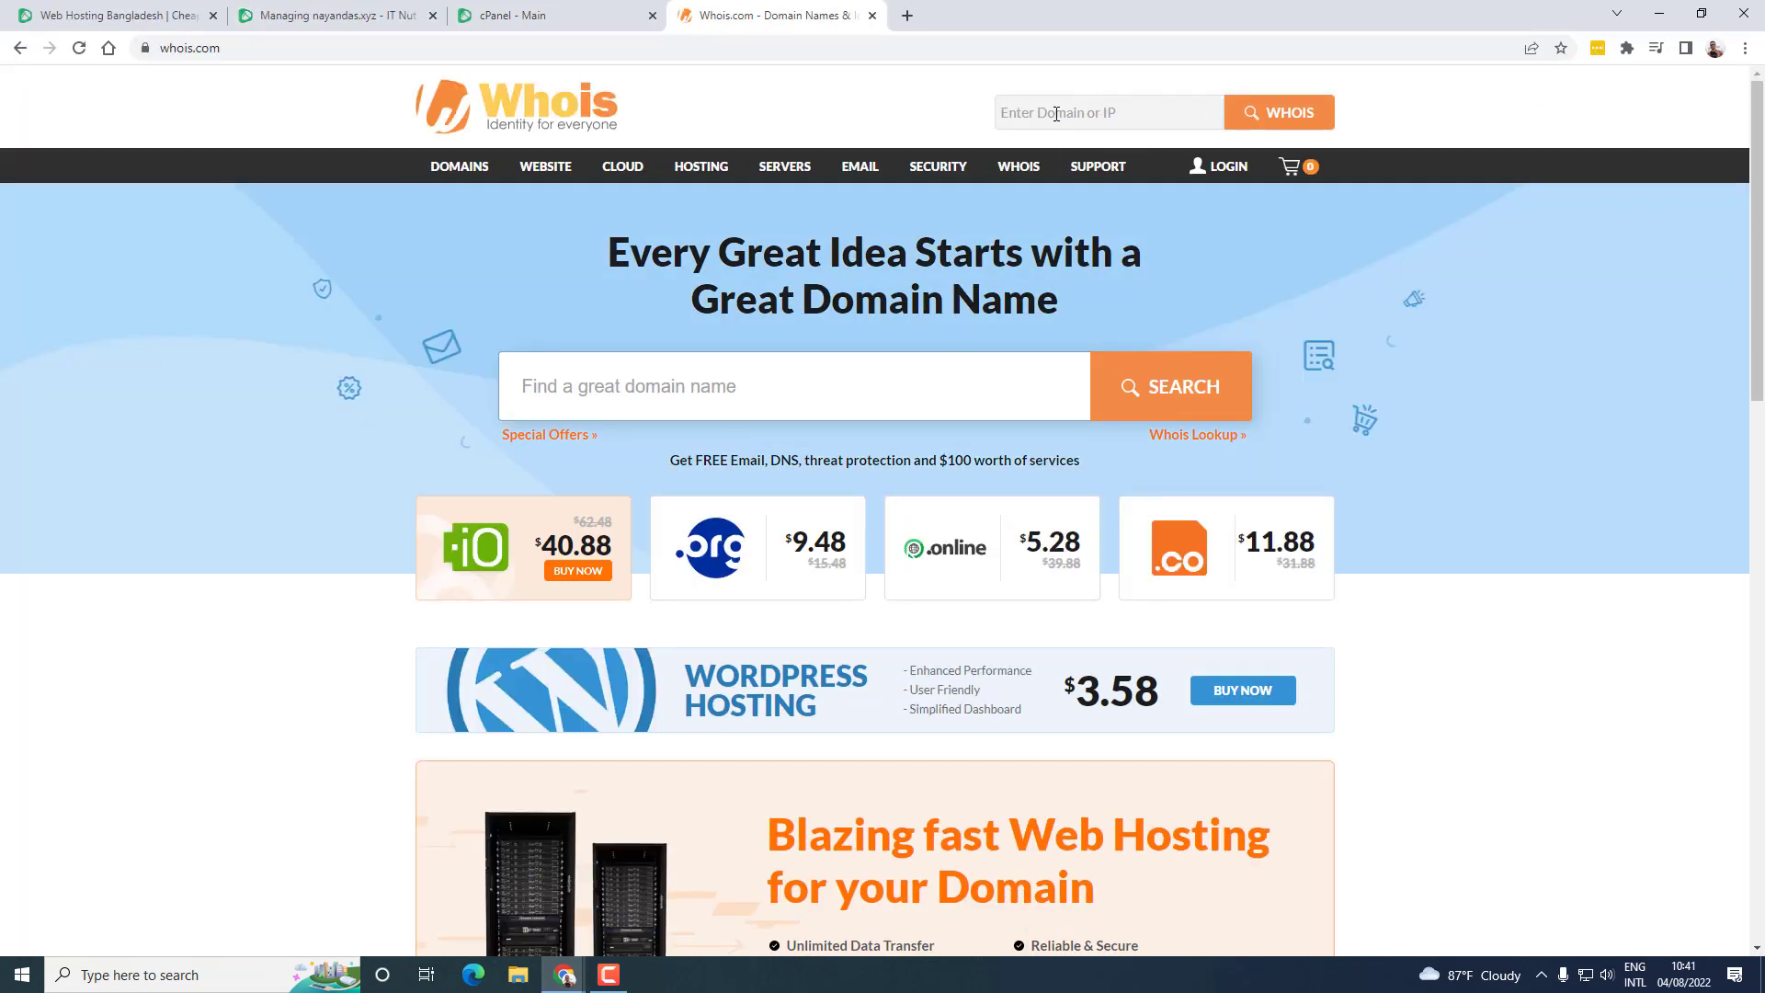
key(ctrl+v)
click(1282, 111)
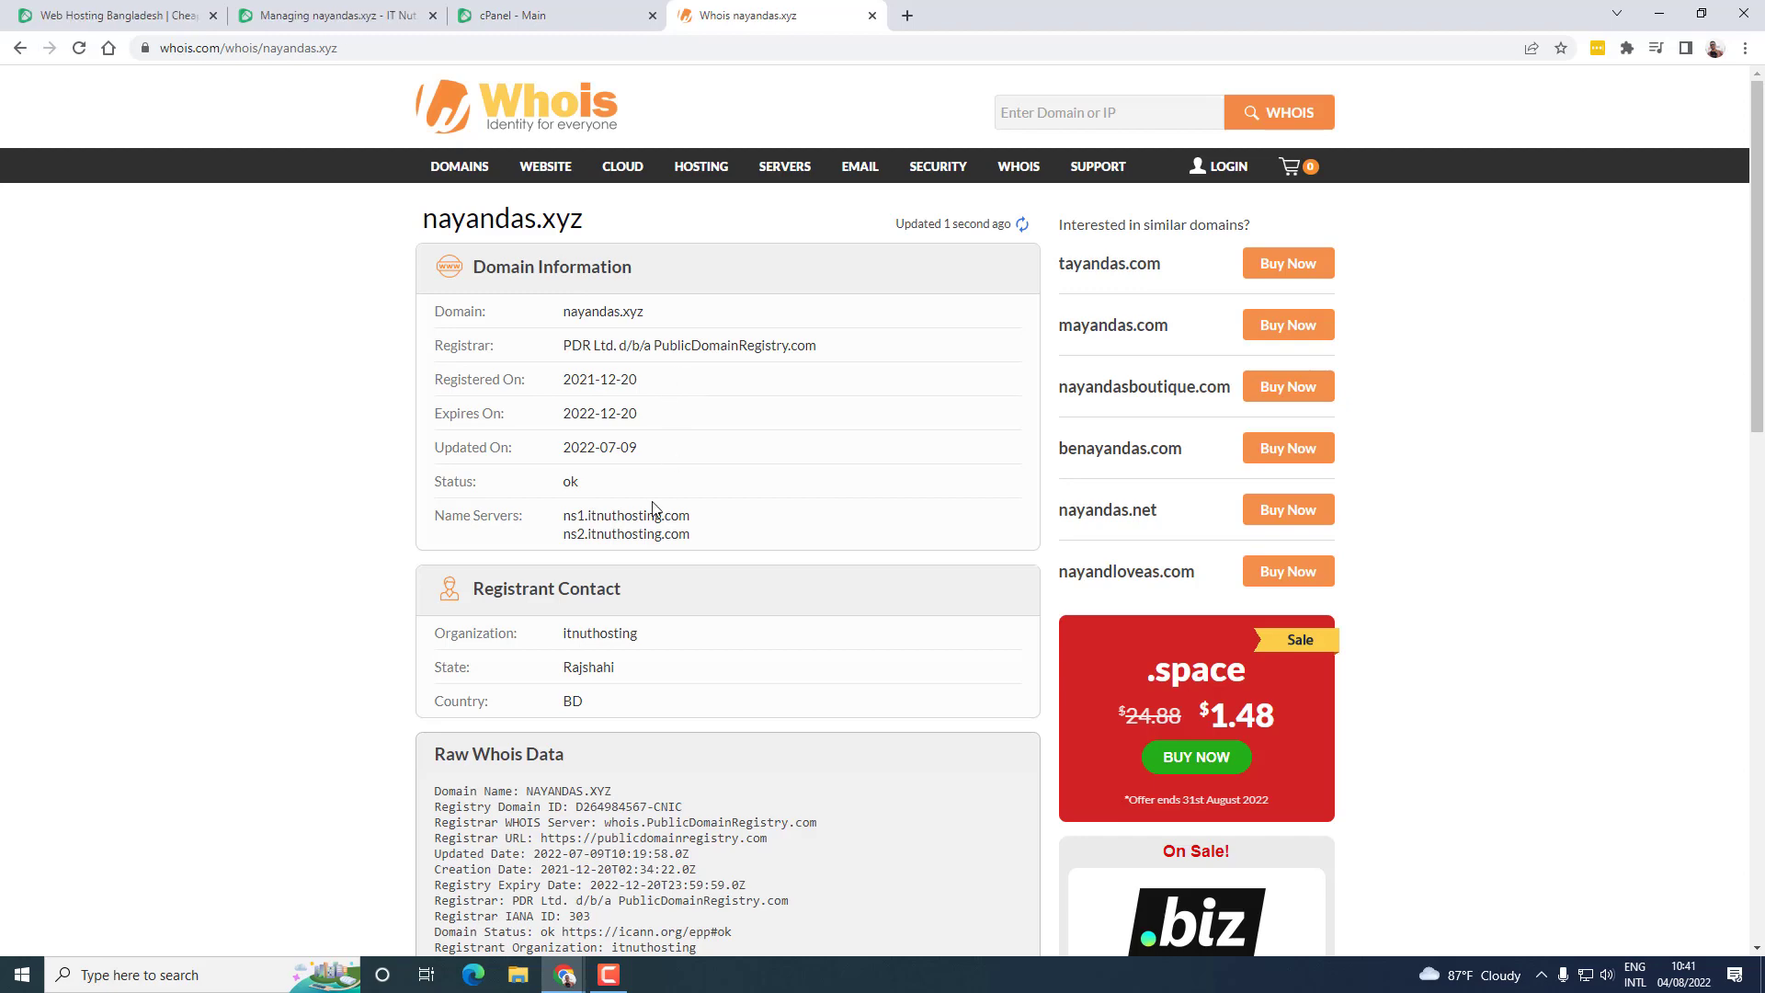
drag(563, 515, 703, 536)
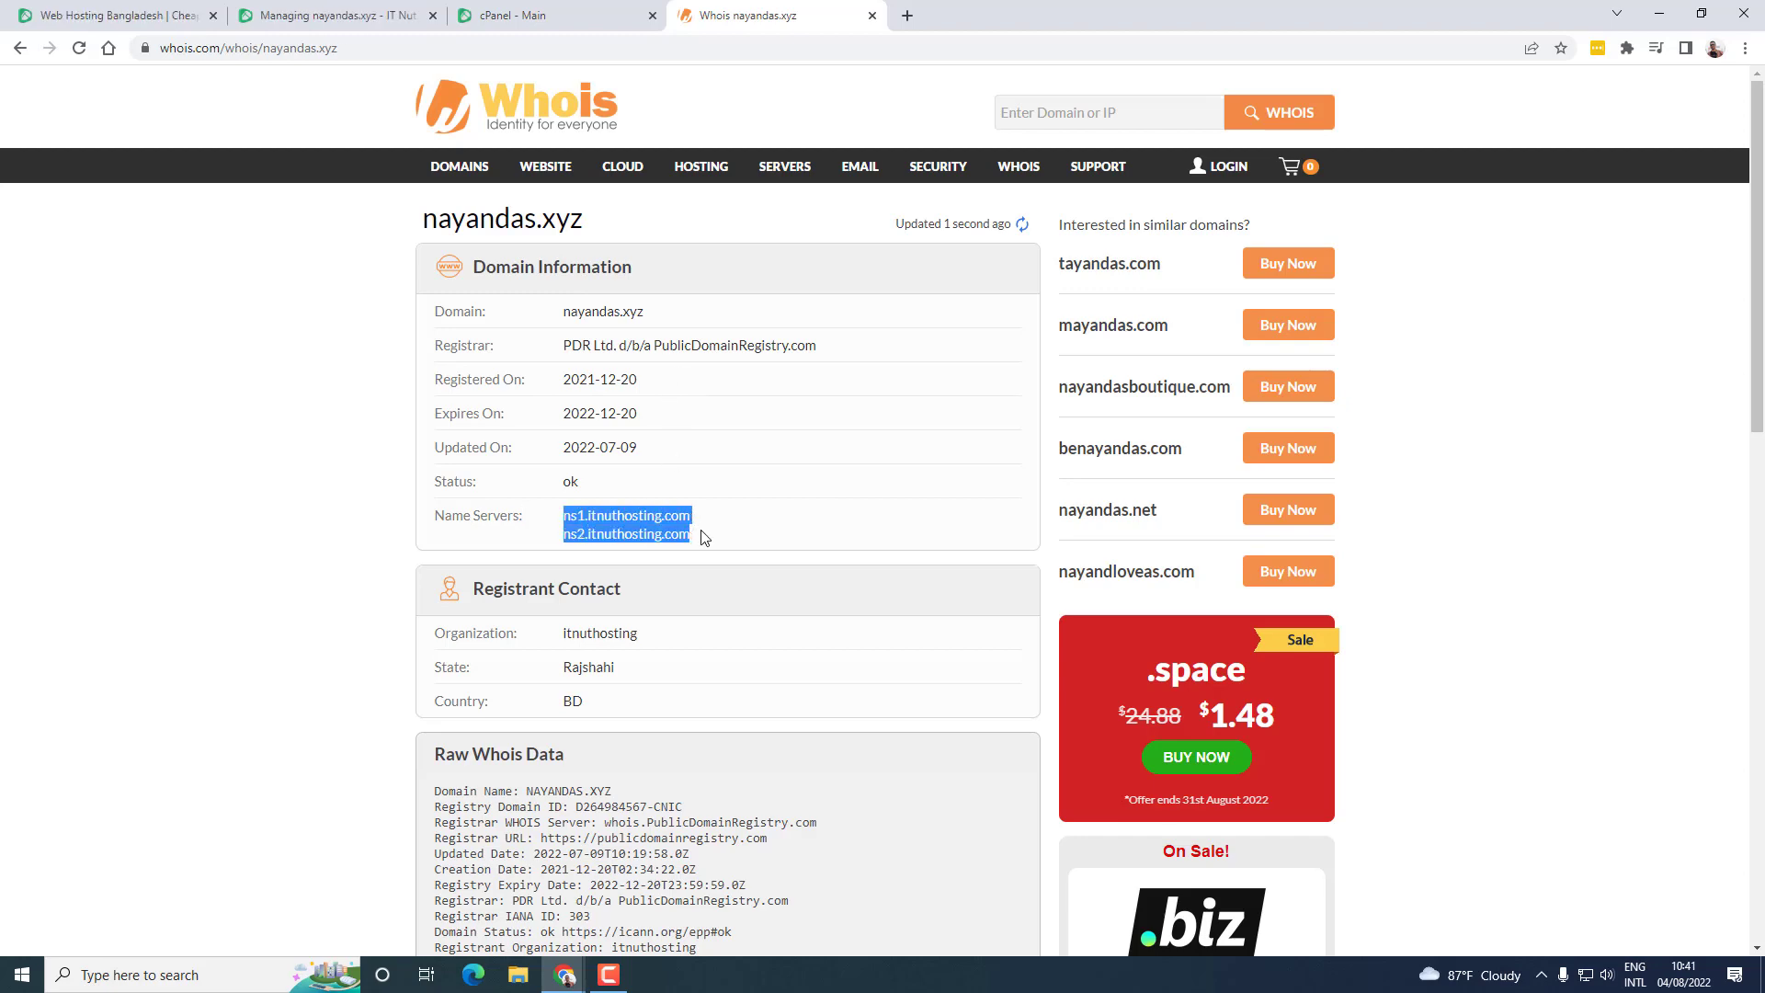
click(778, 540)
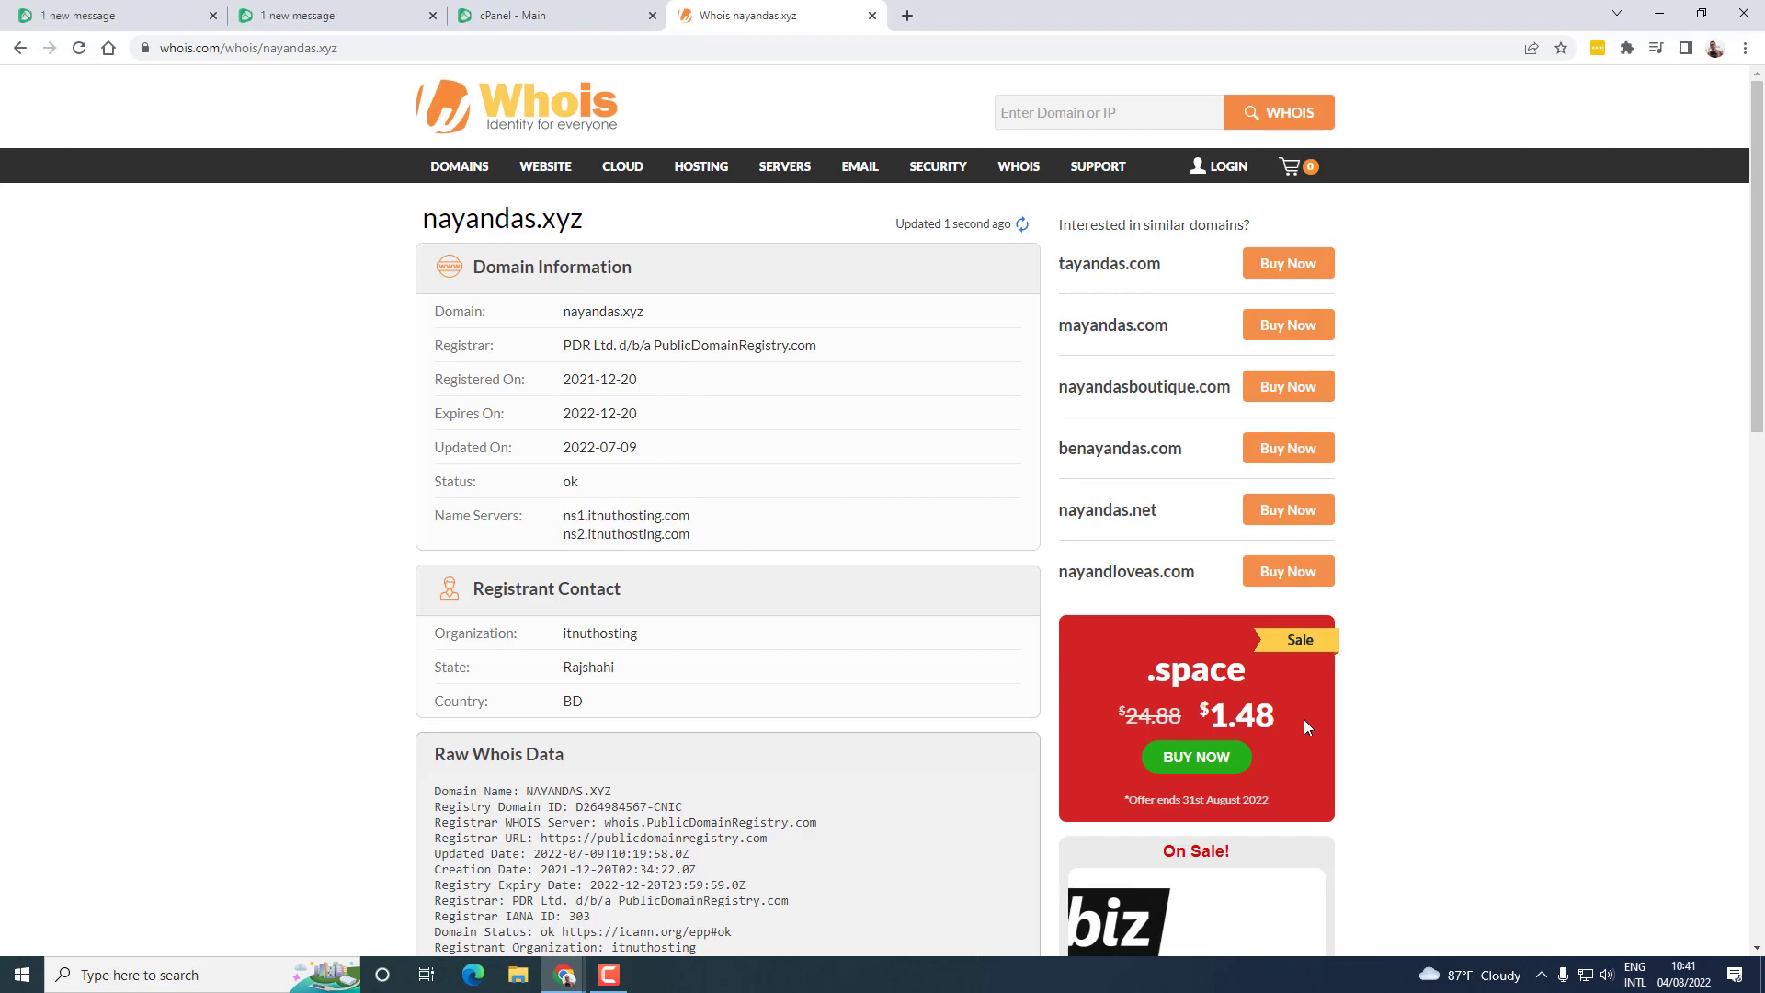
- Close the Whois lookup page and switch to the hosting account's cPanel
middle_click(768, 9)
click(303, 9)
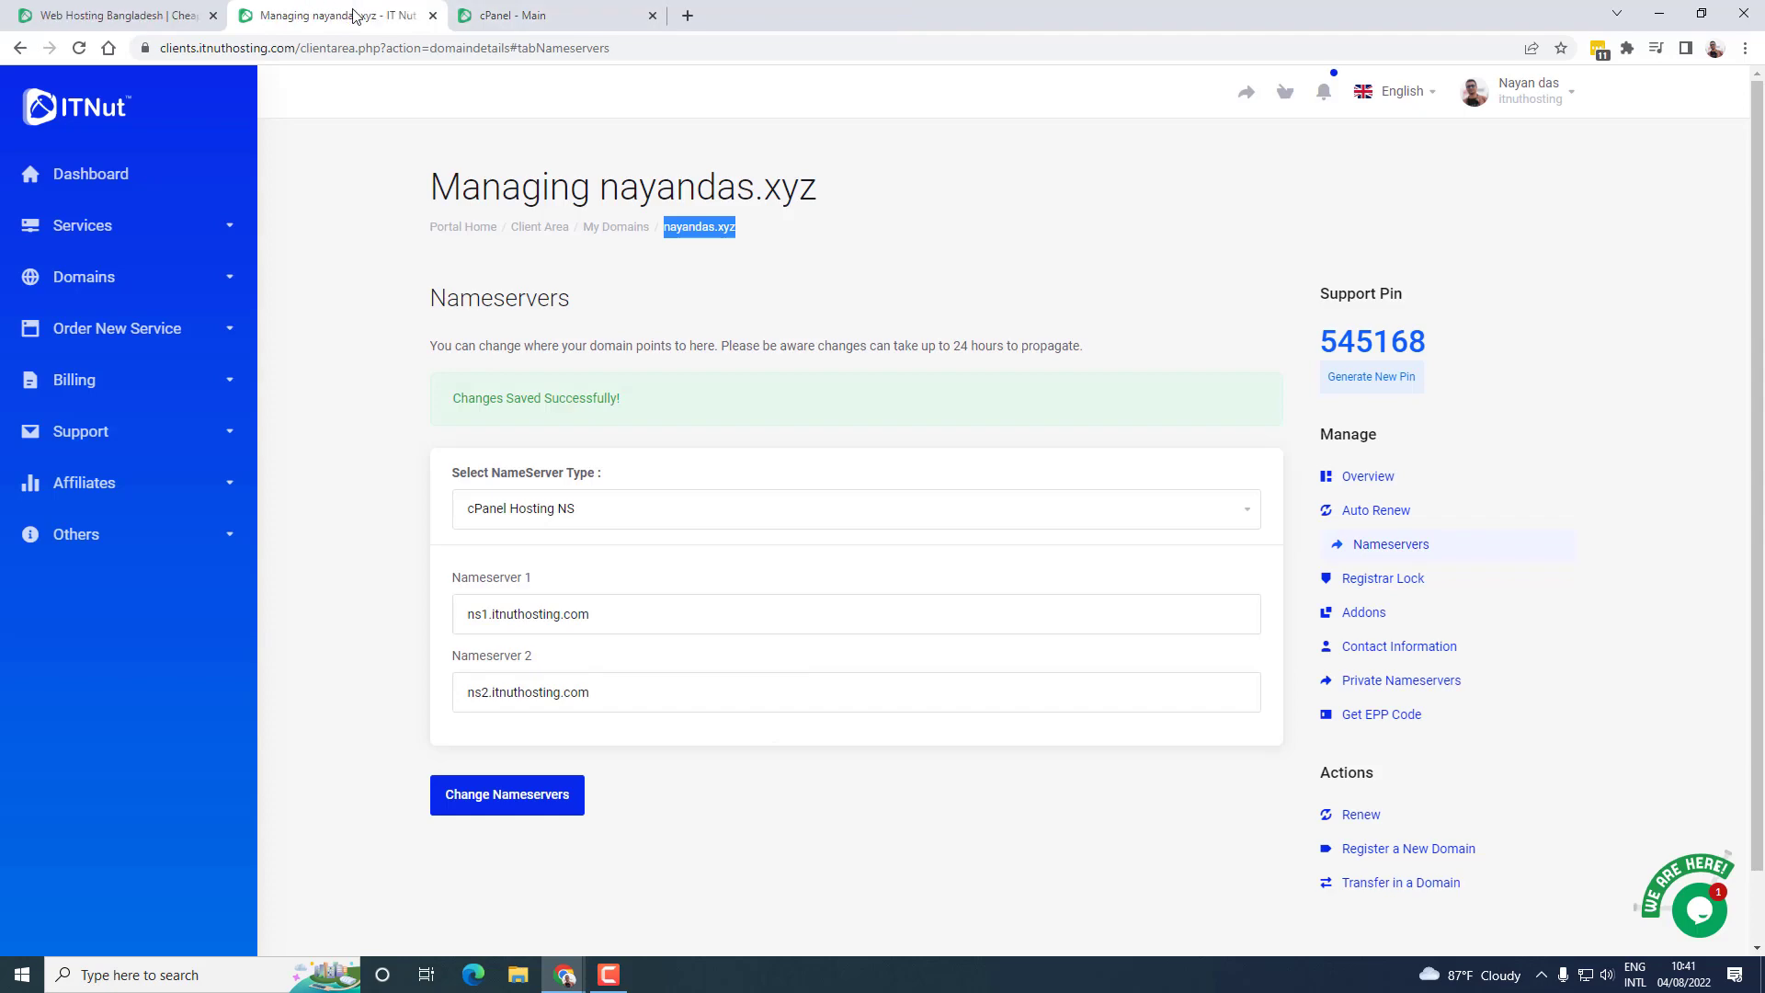
click(533, 16)
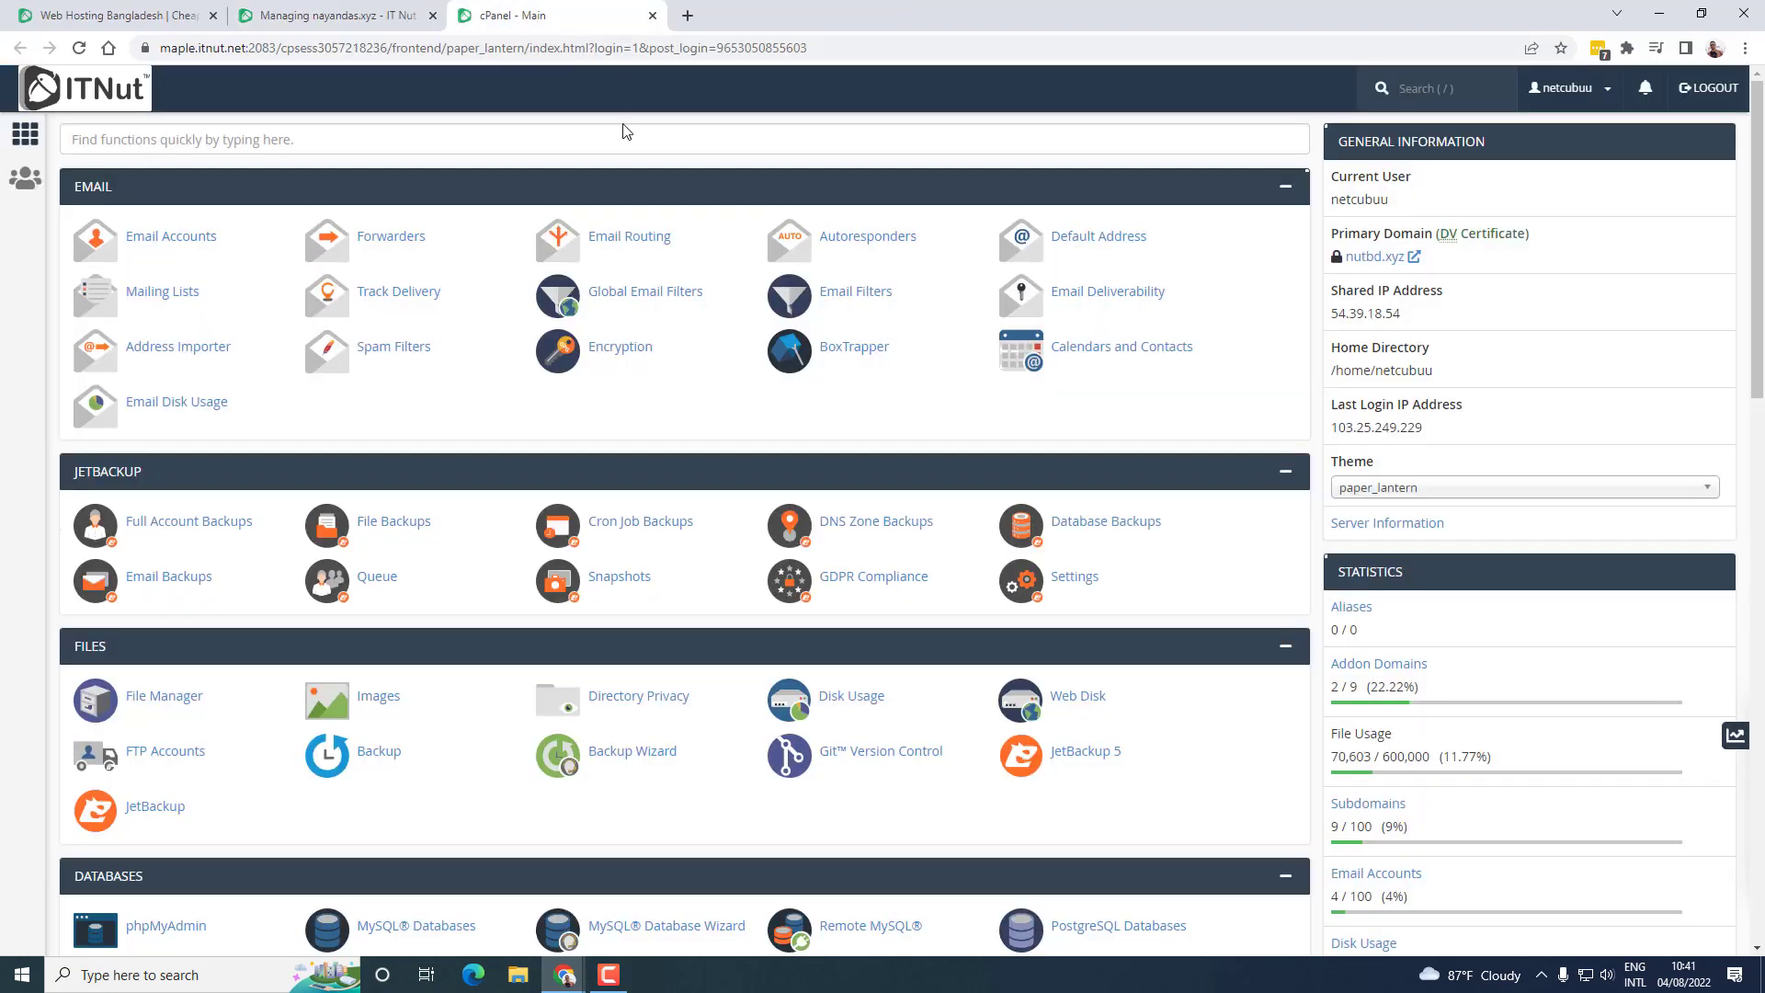
click(175, 143)
text(addon)
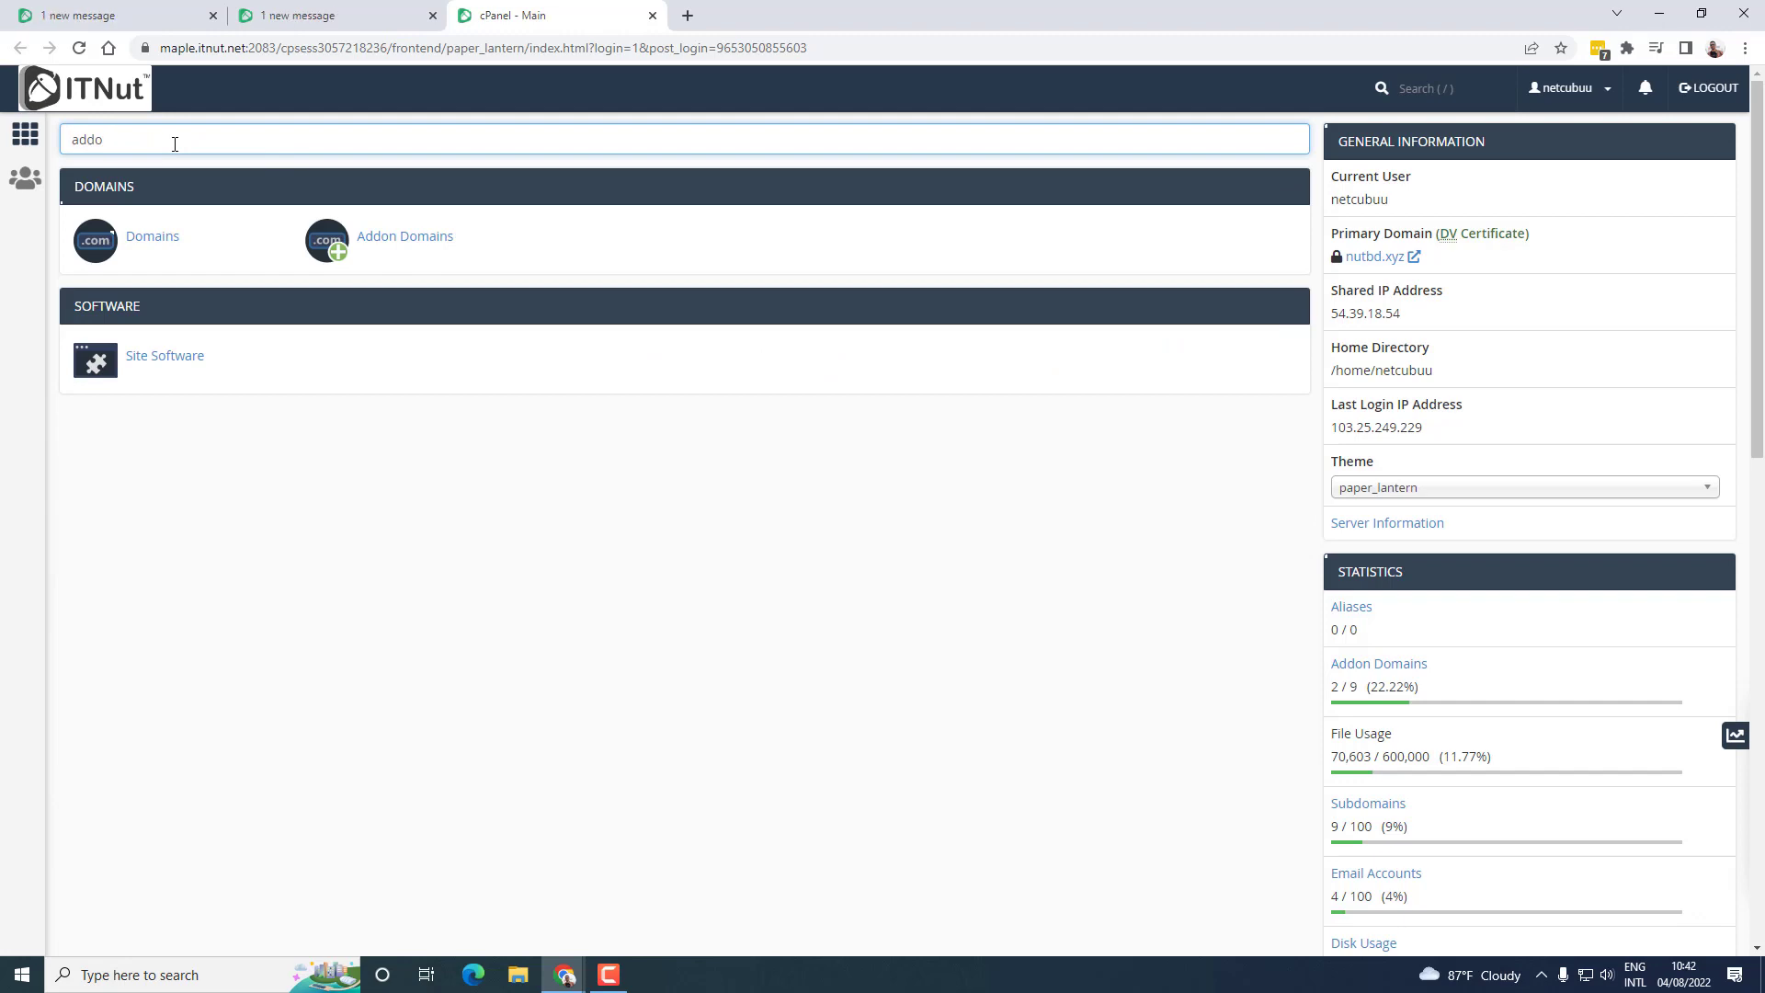
key(BackSpace)
key(BackSpace)
key(BackSpace)
key(BackSpace)
- Open Addon Domains in cPanel and enter the copied domain as the new domain name, letting the subdomain and document root fill in
scroll(126, 590, down, 10)
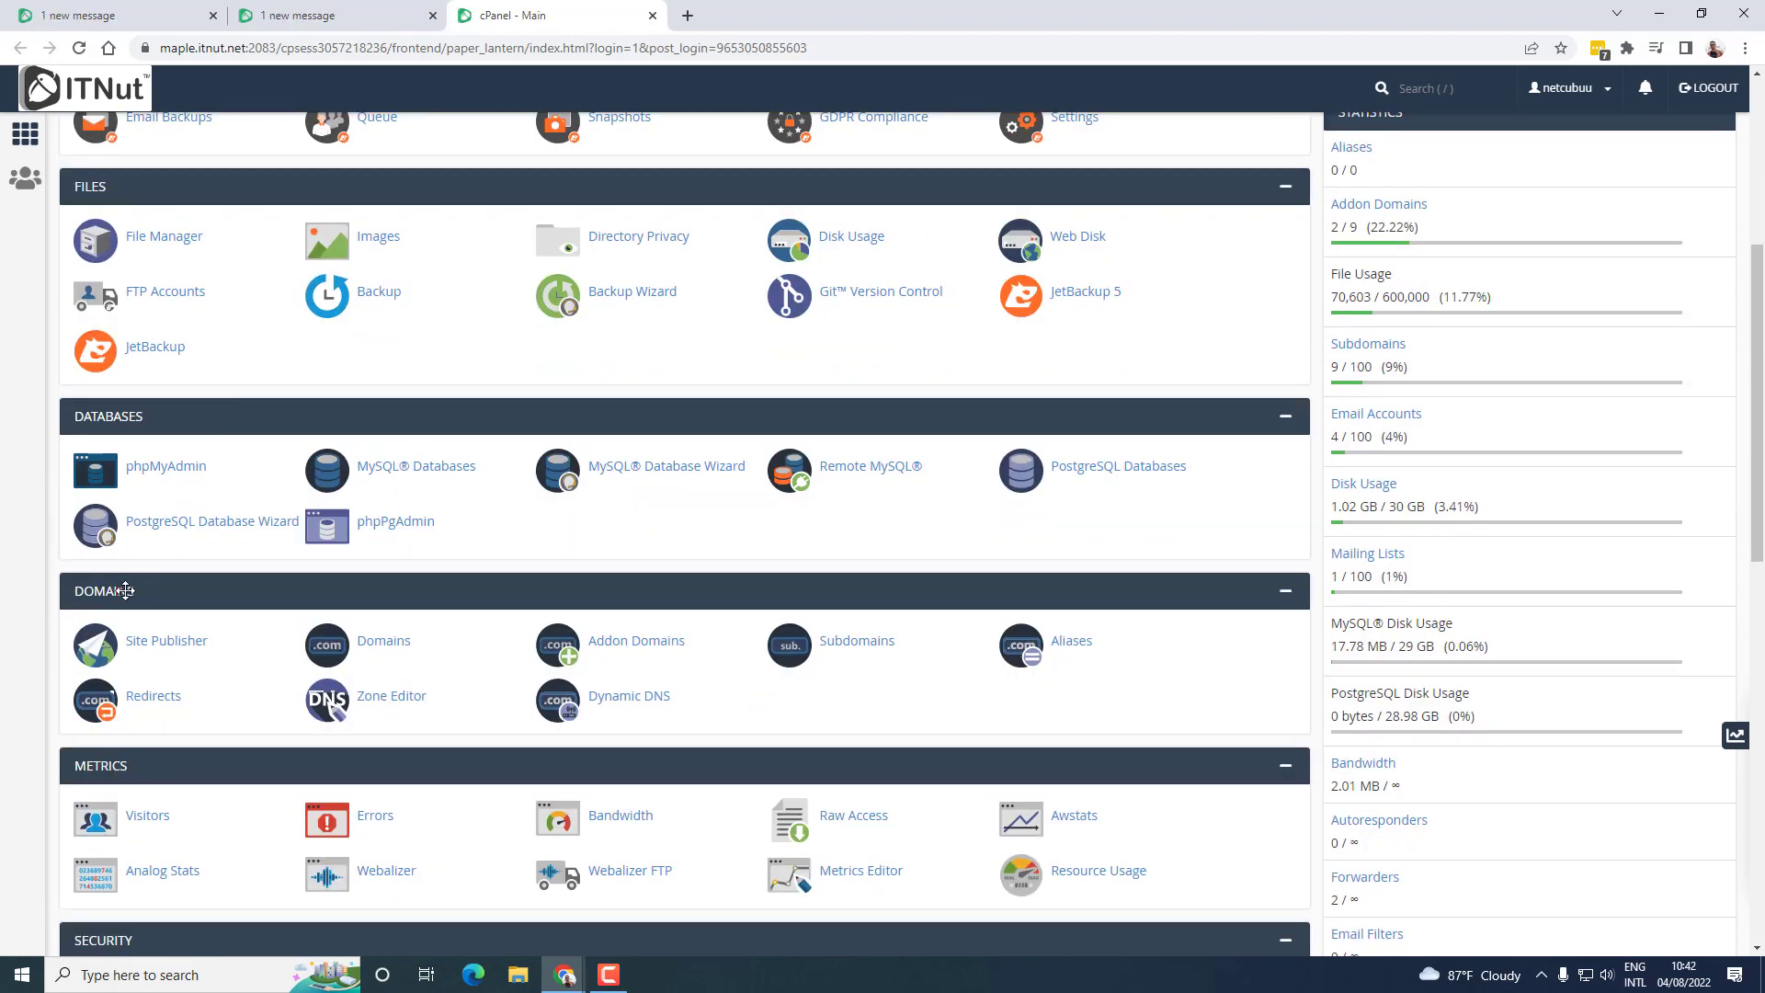
click(570, 650)
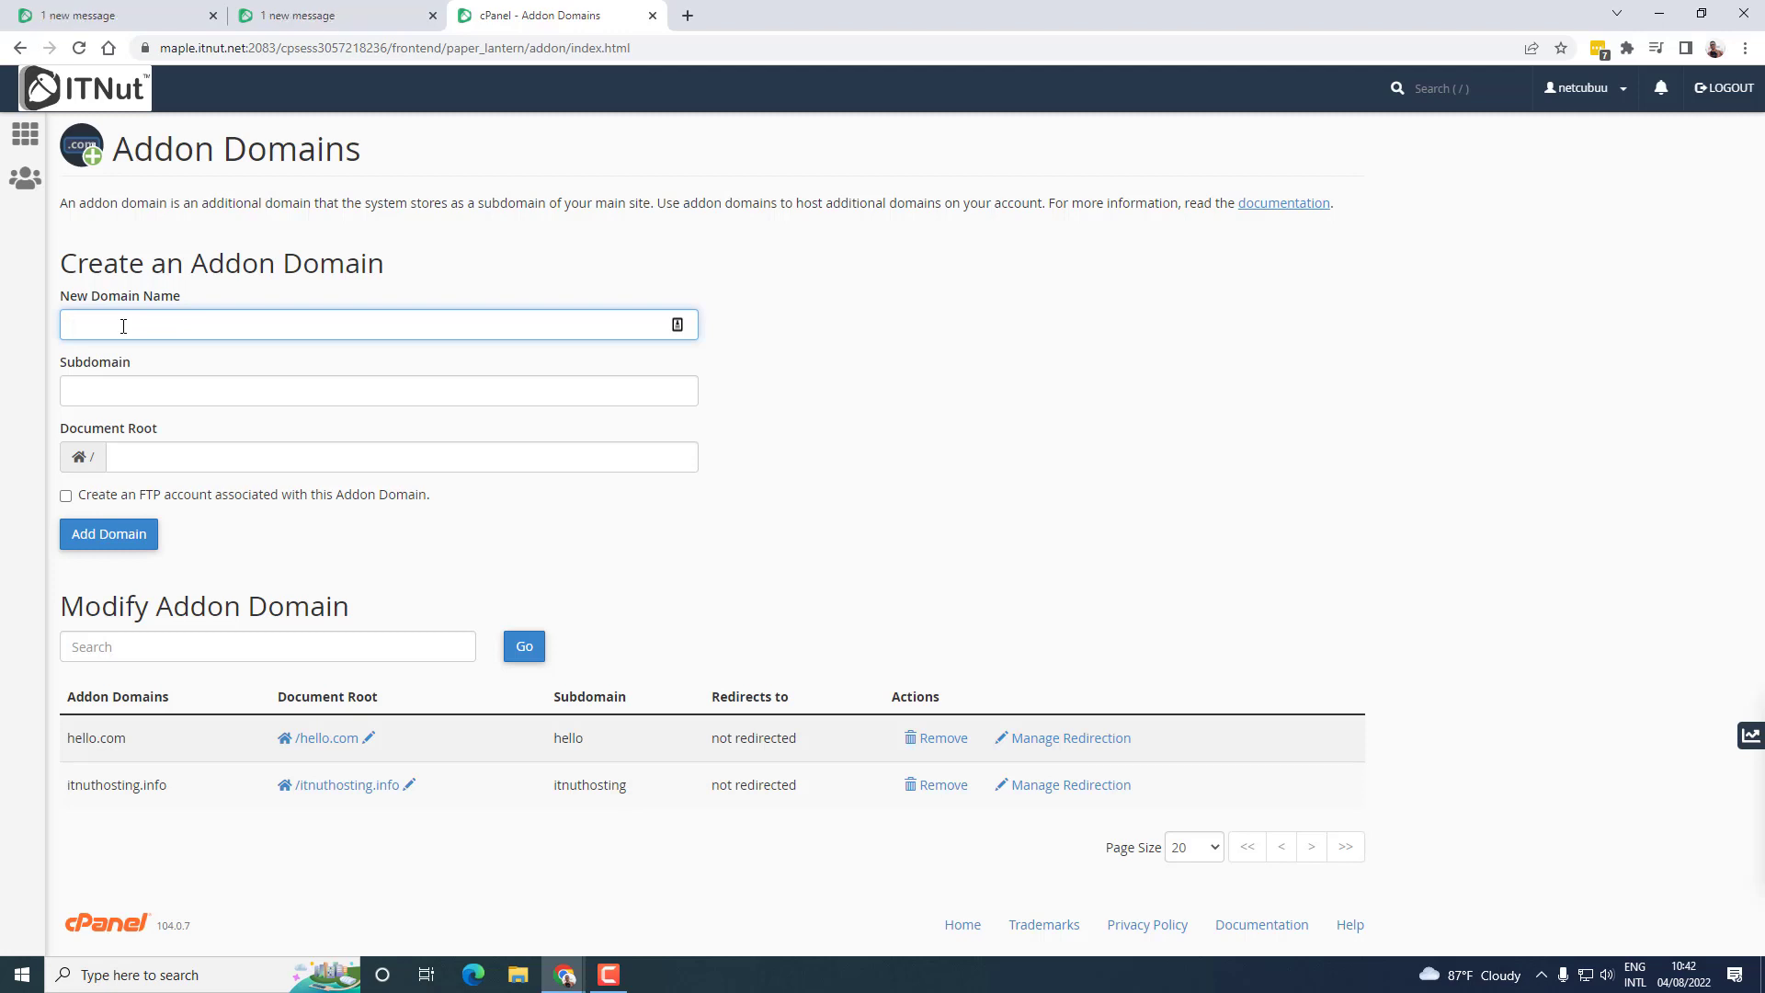
text(nayandas.xyz)
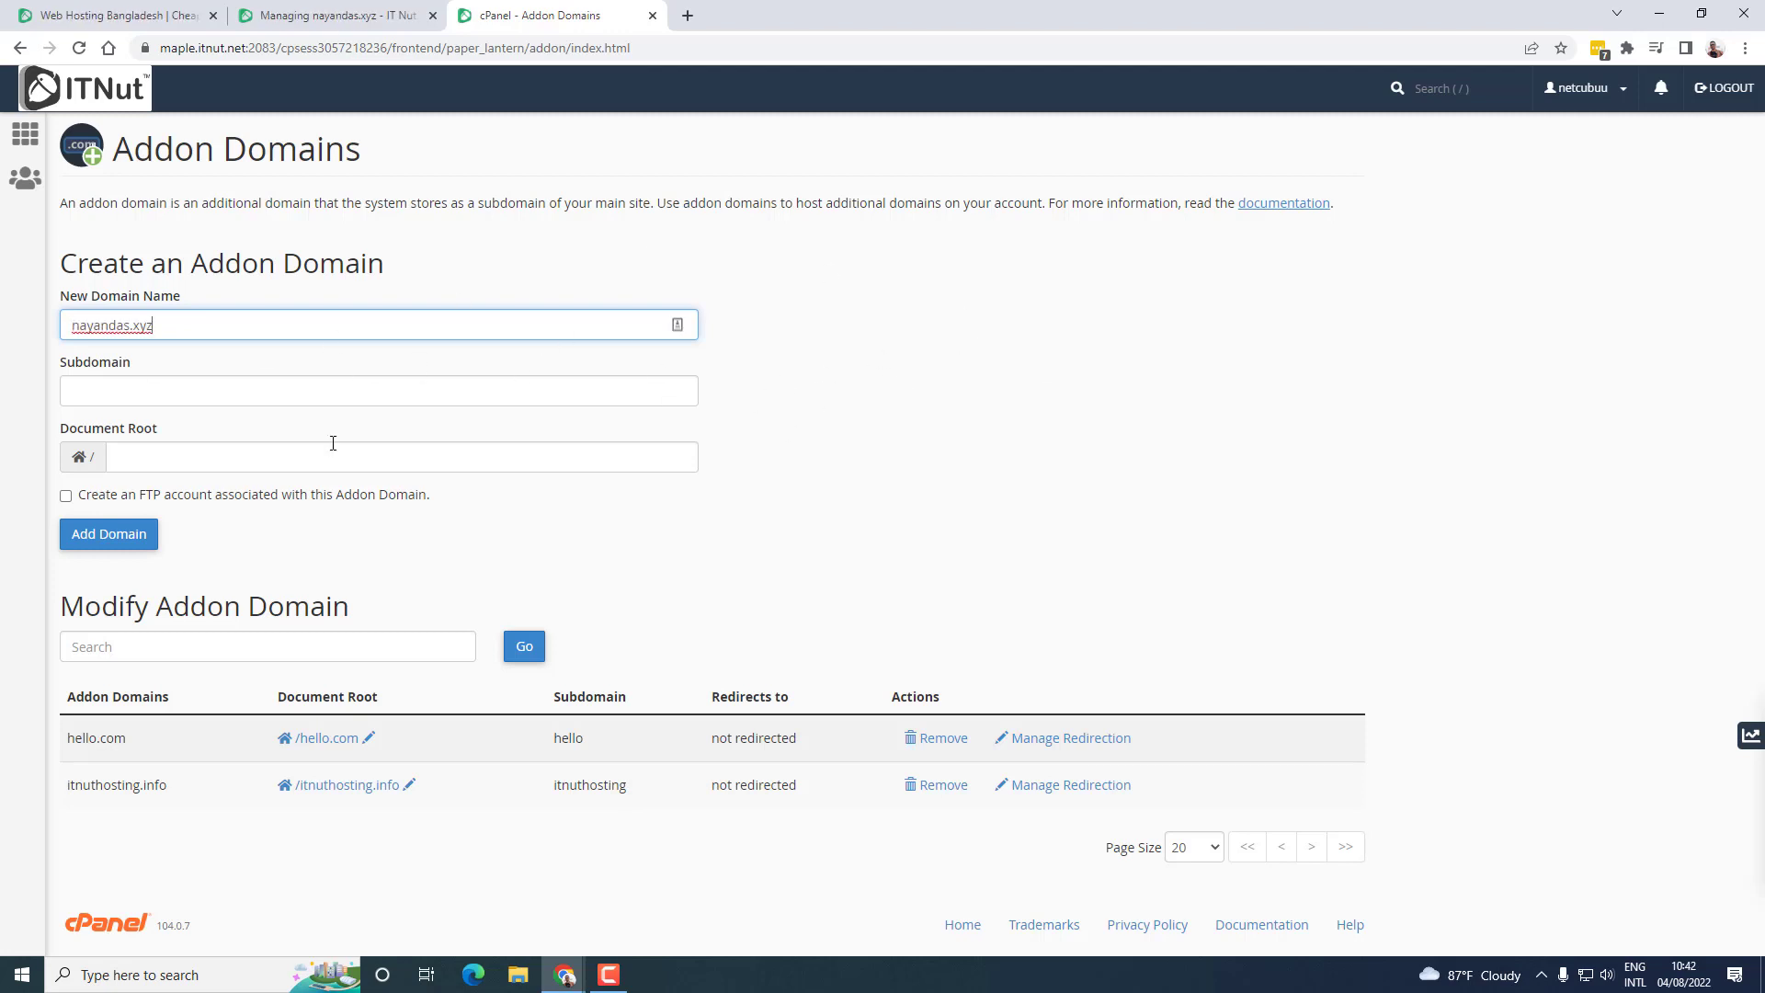
click(931, 385)
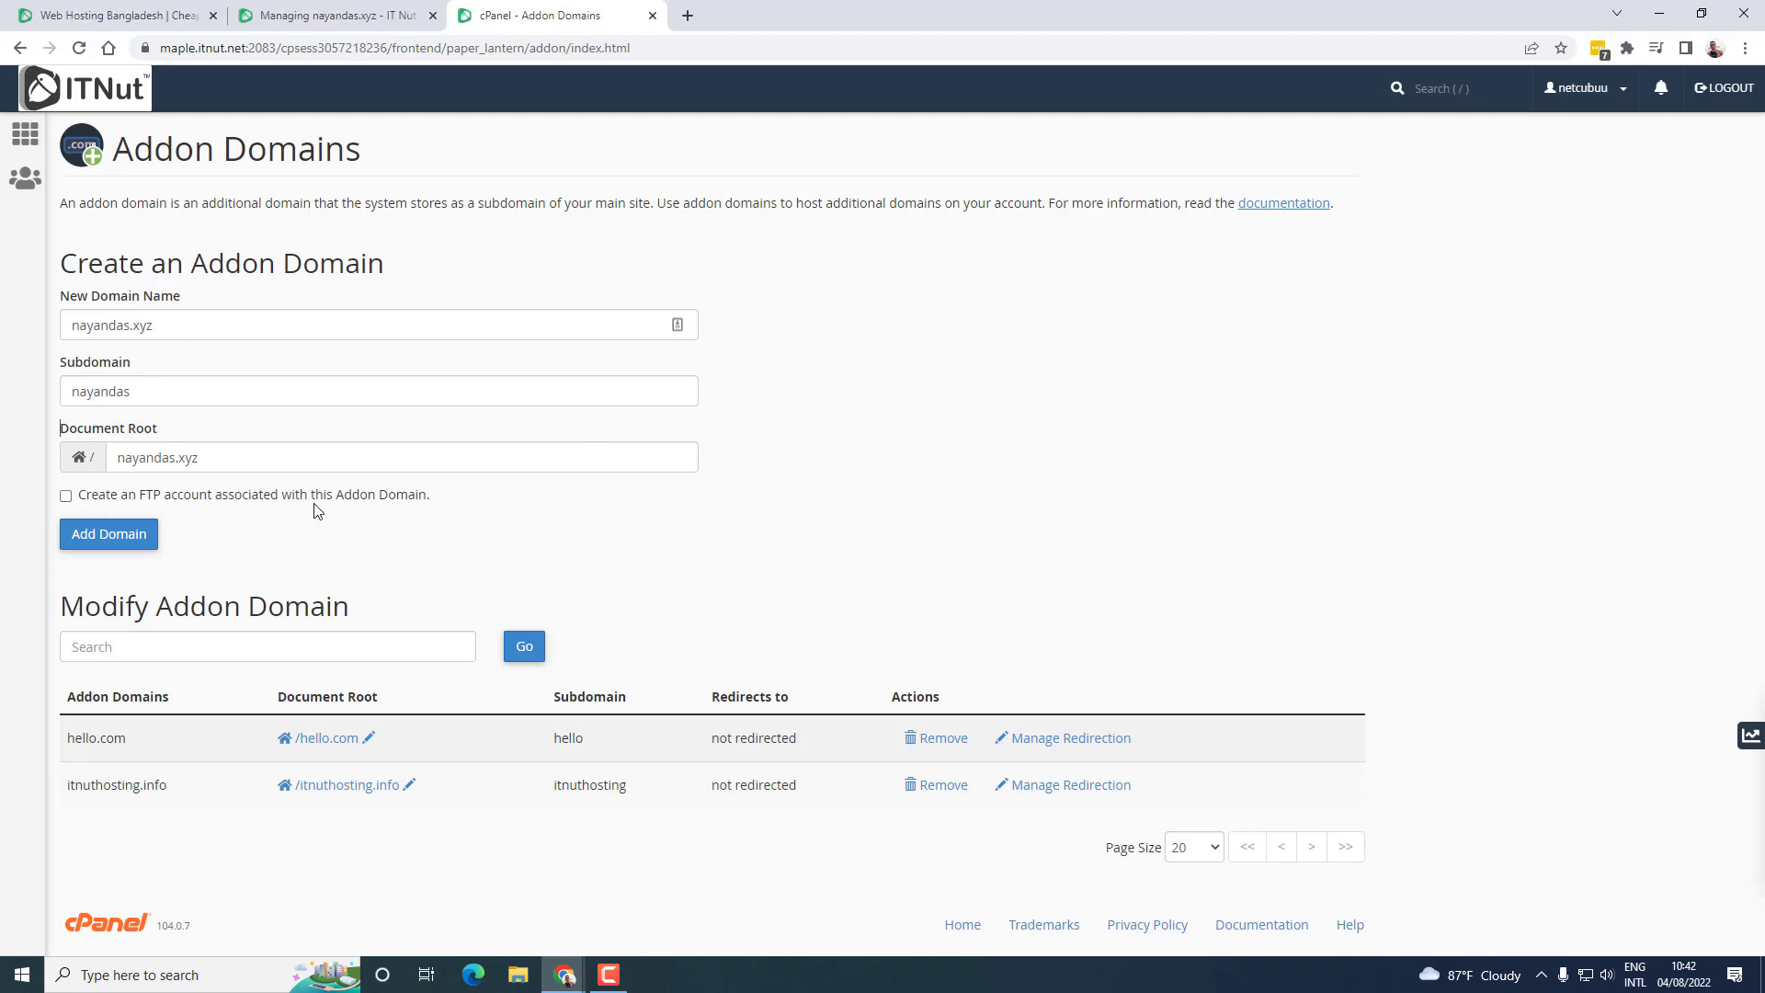
click(65, 497)
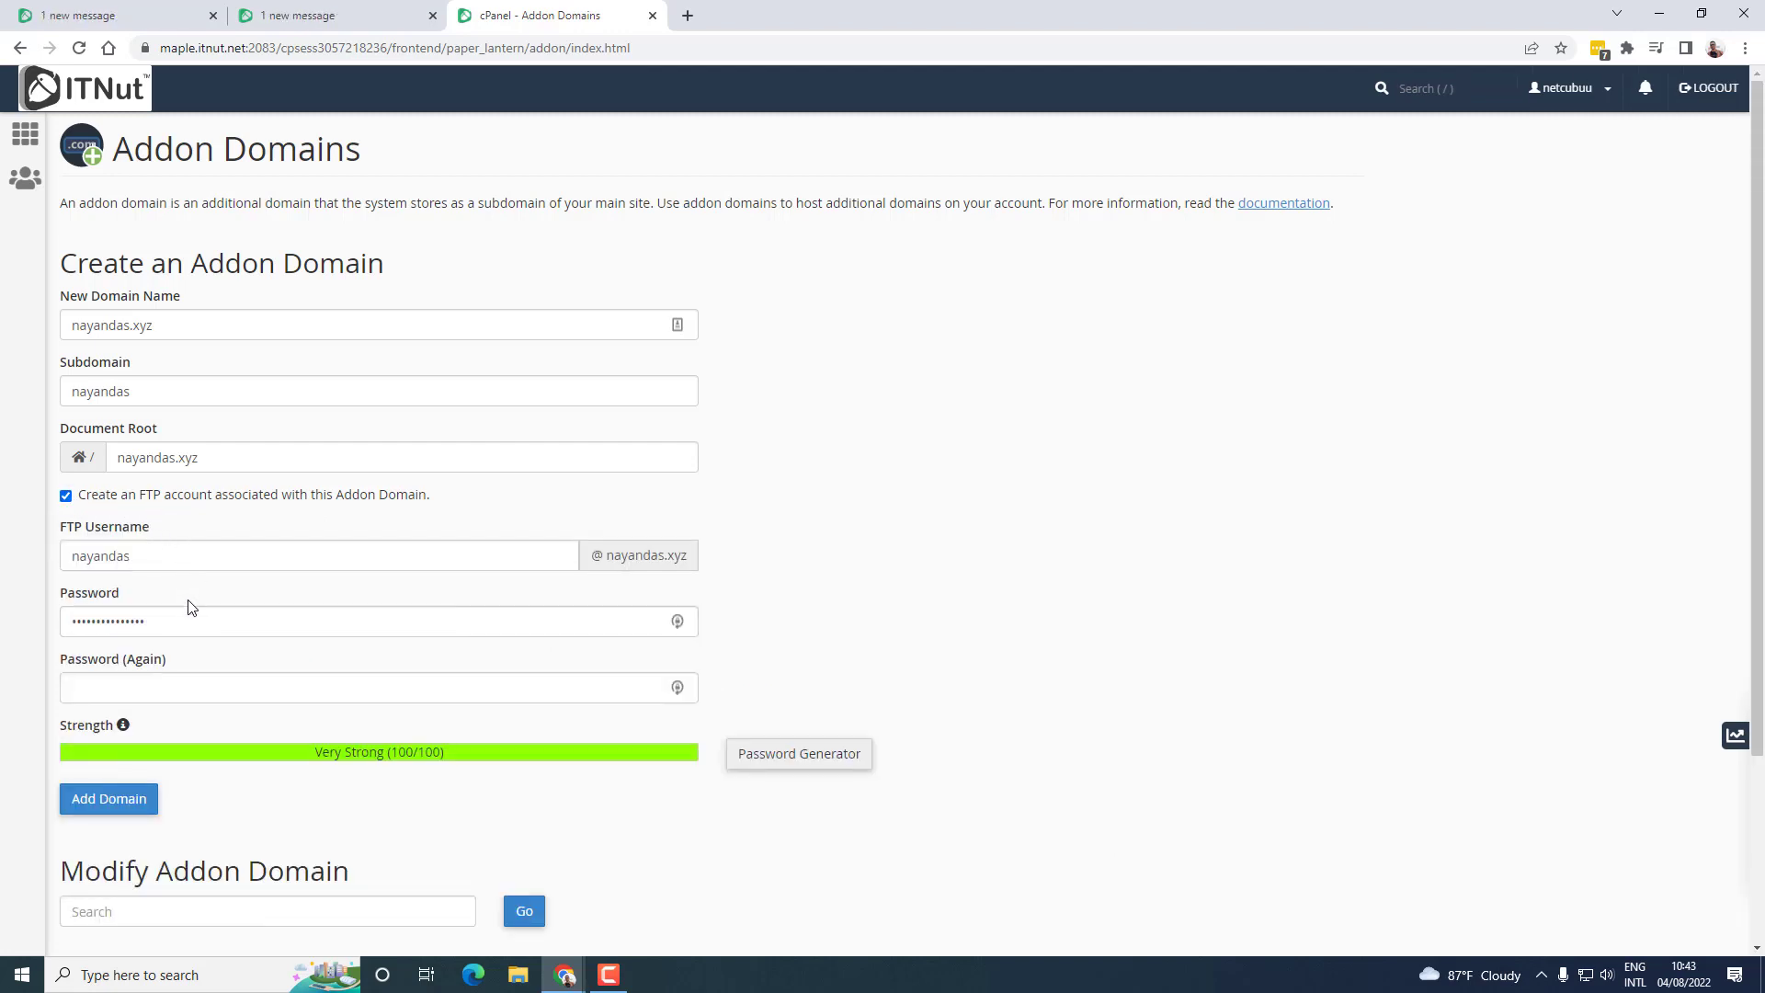
double_click(120, 567)
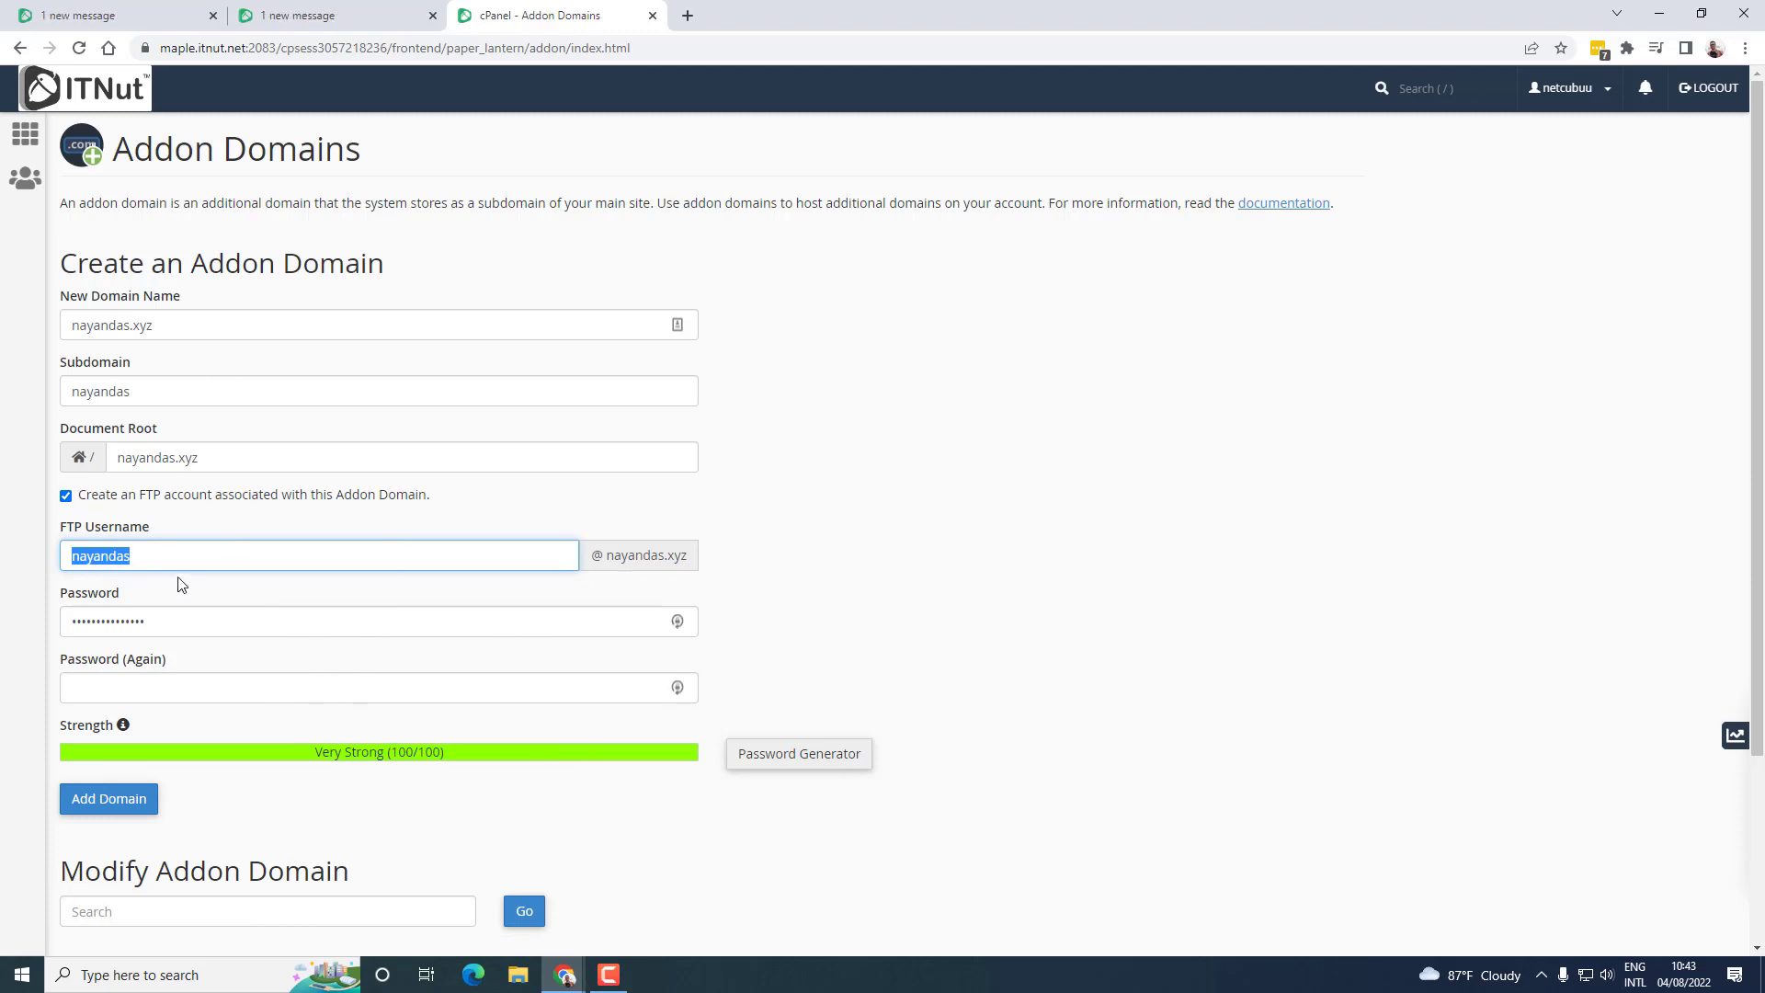
click(65, 497)
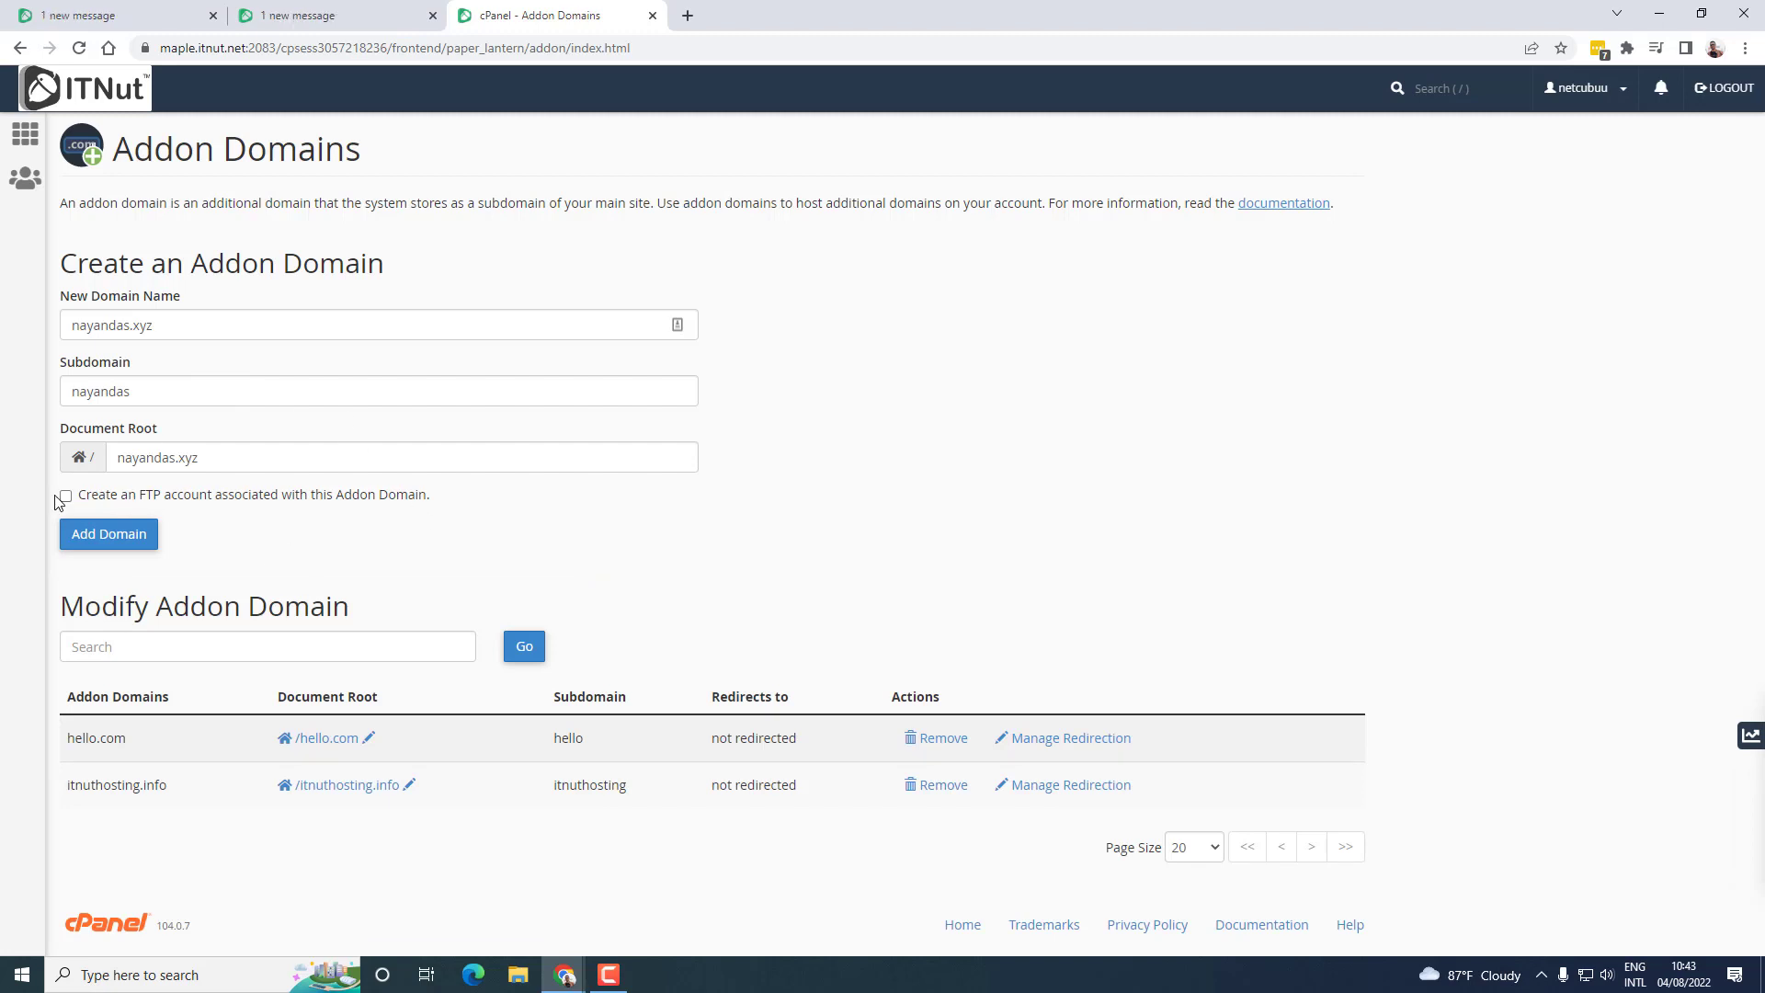
click(66, 497)
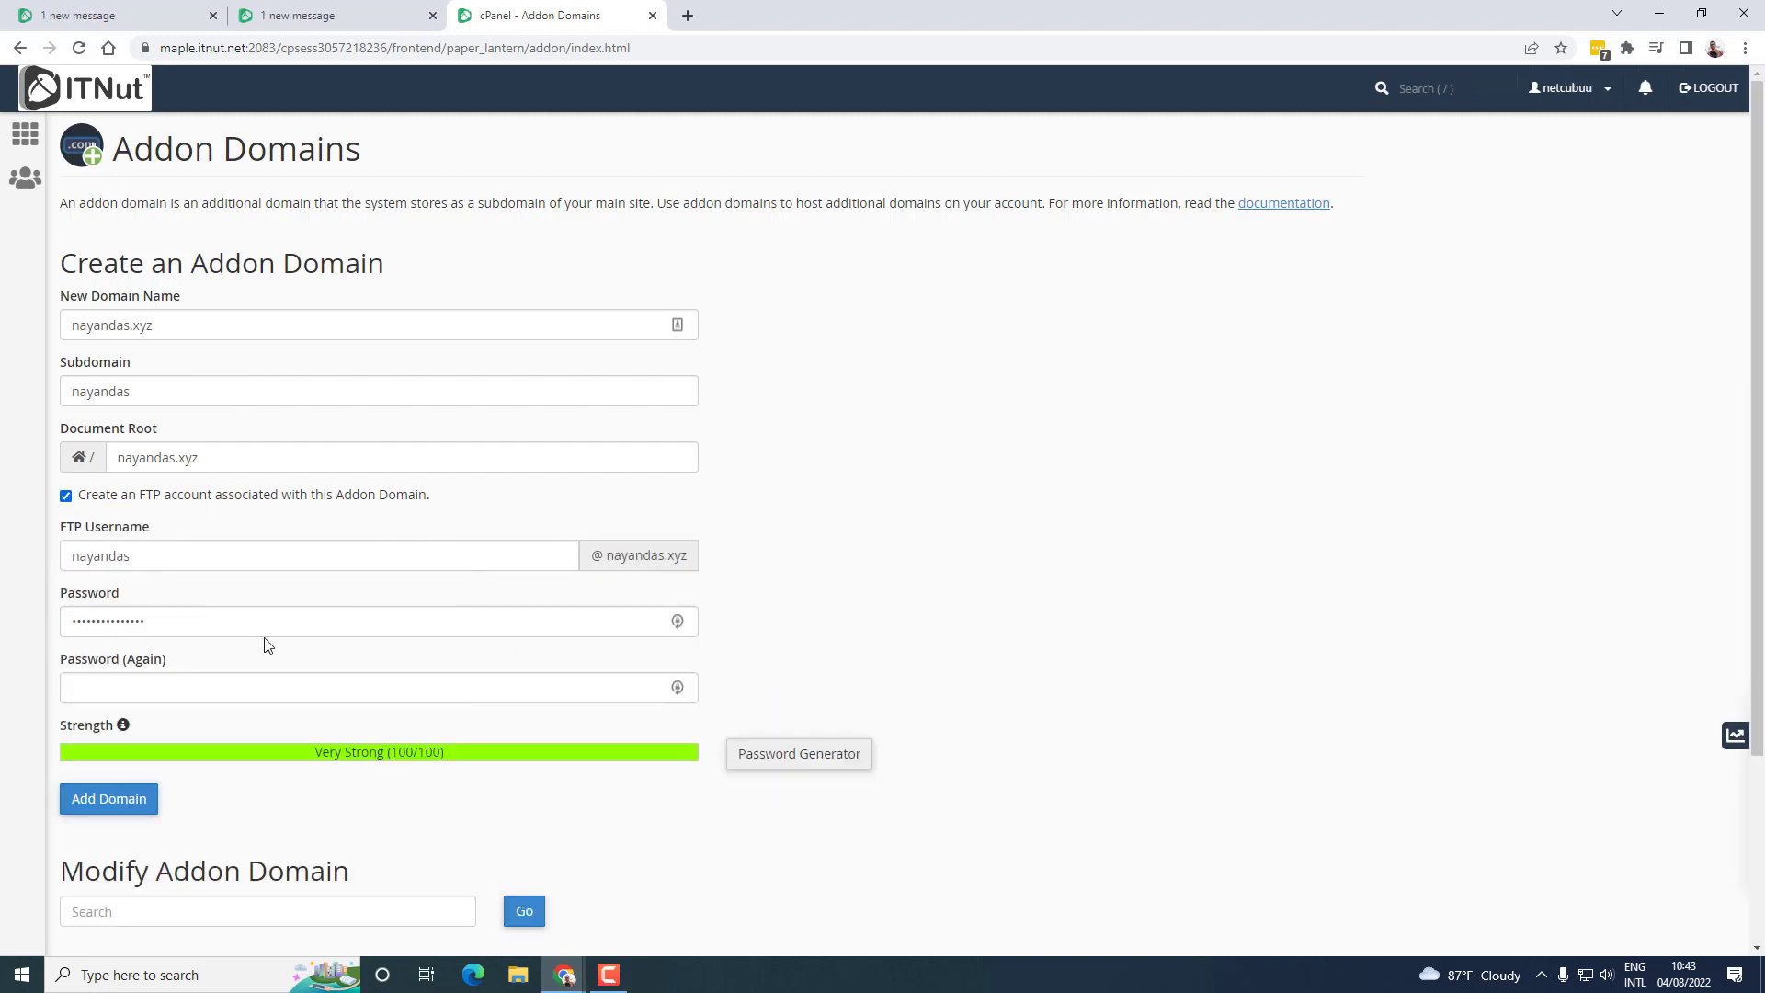
click(66, 496)
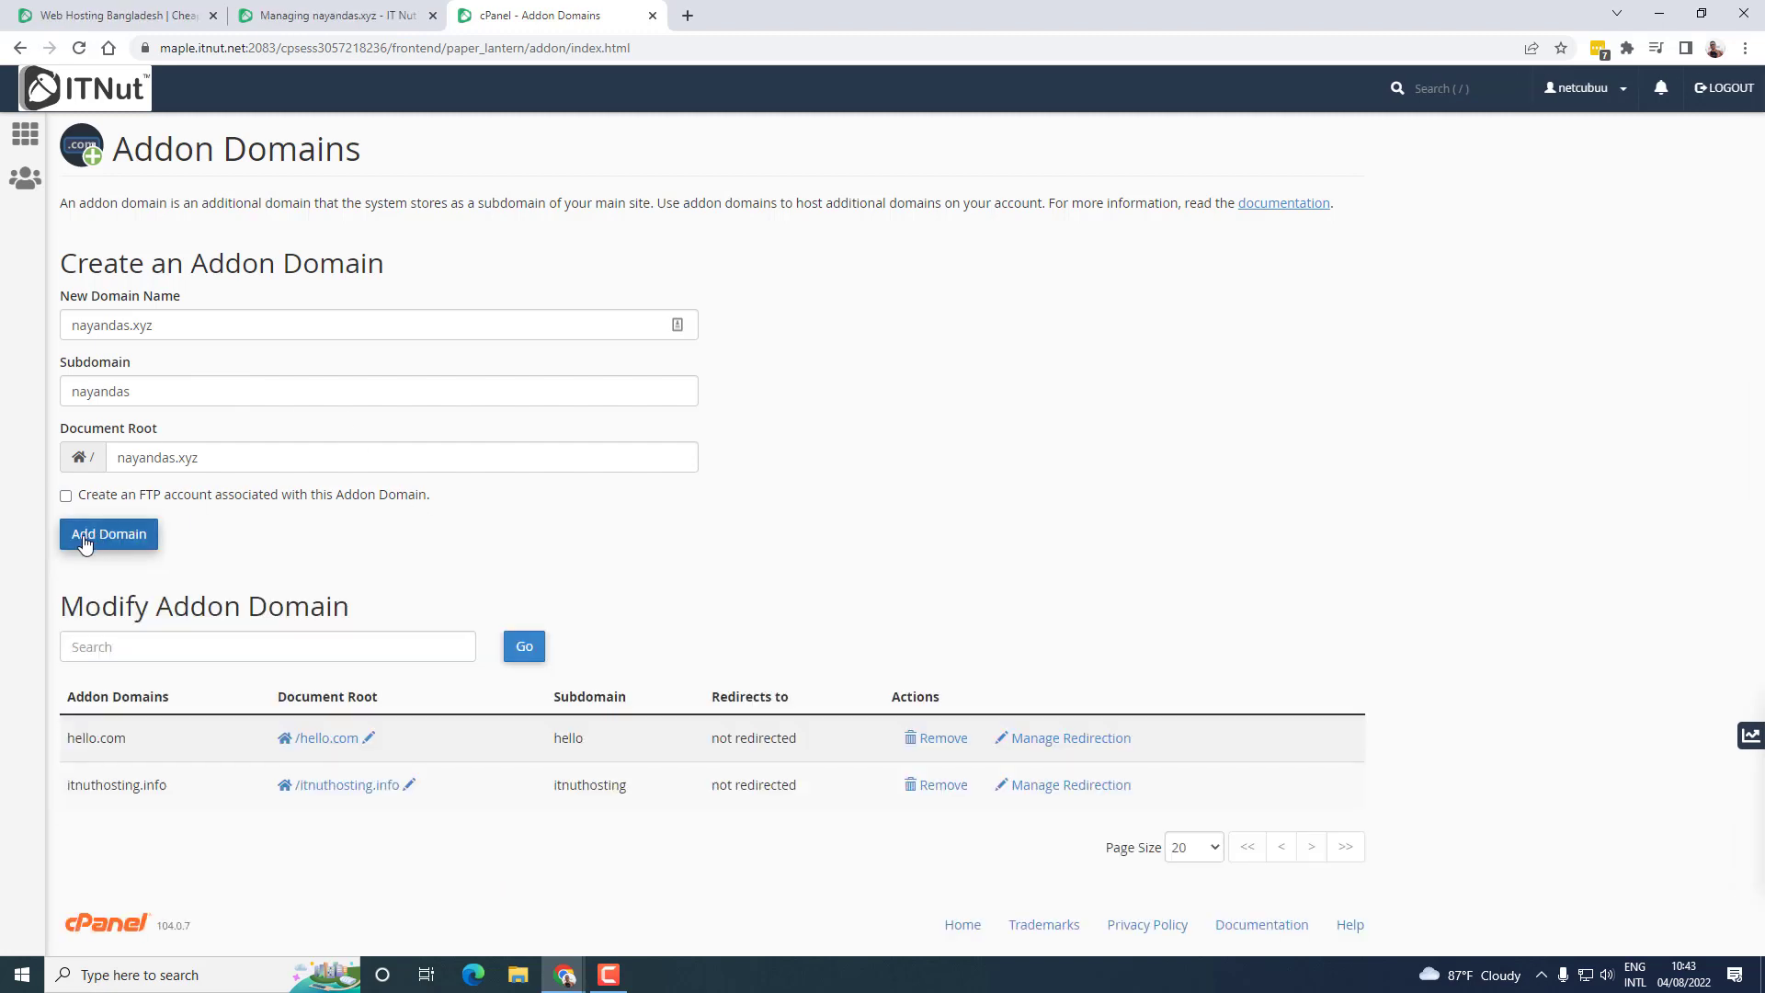
- Add the entered domain as an addon domain without an associated FTP account
click(114, 543)
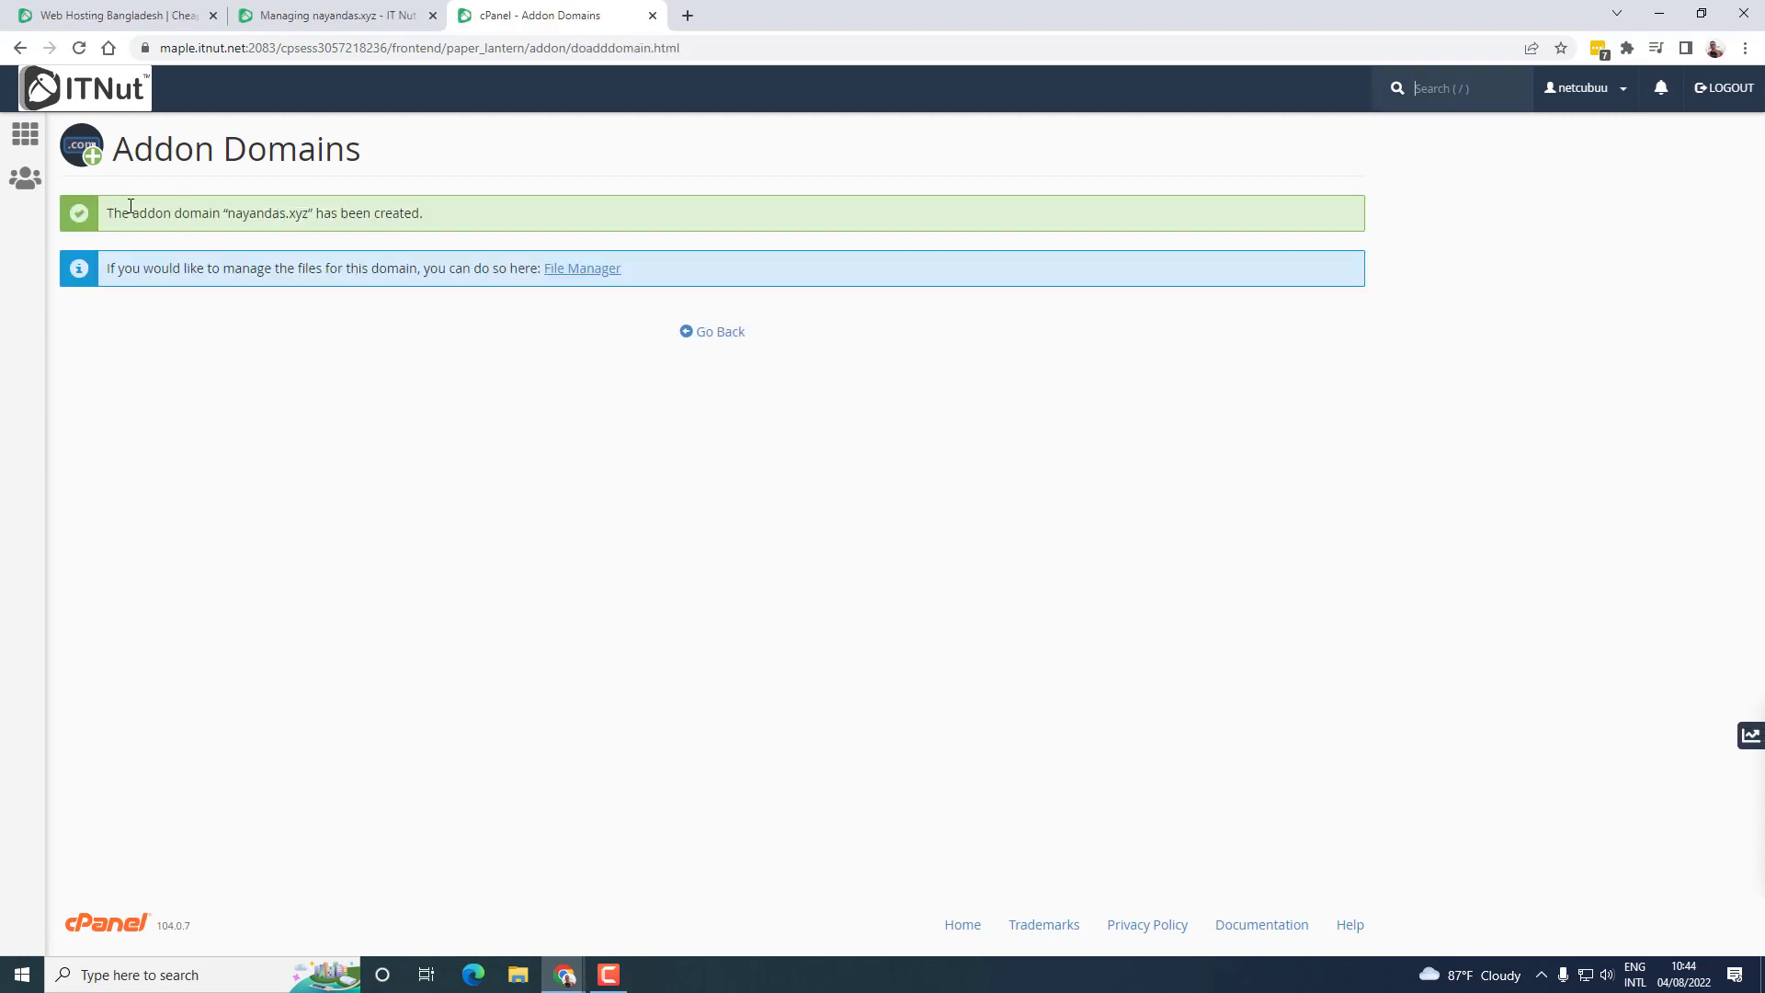
drag(106, 216, 488, 215)
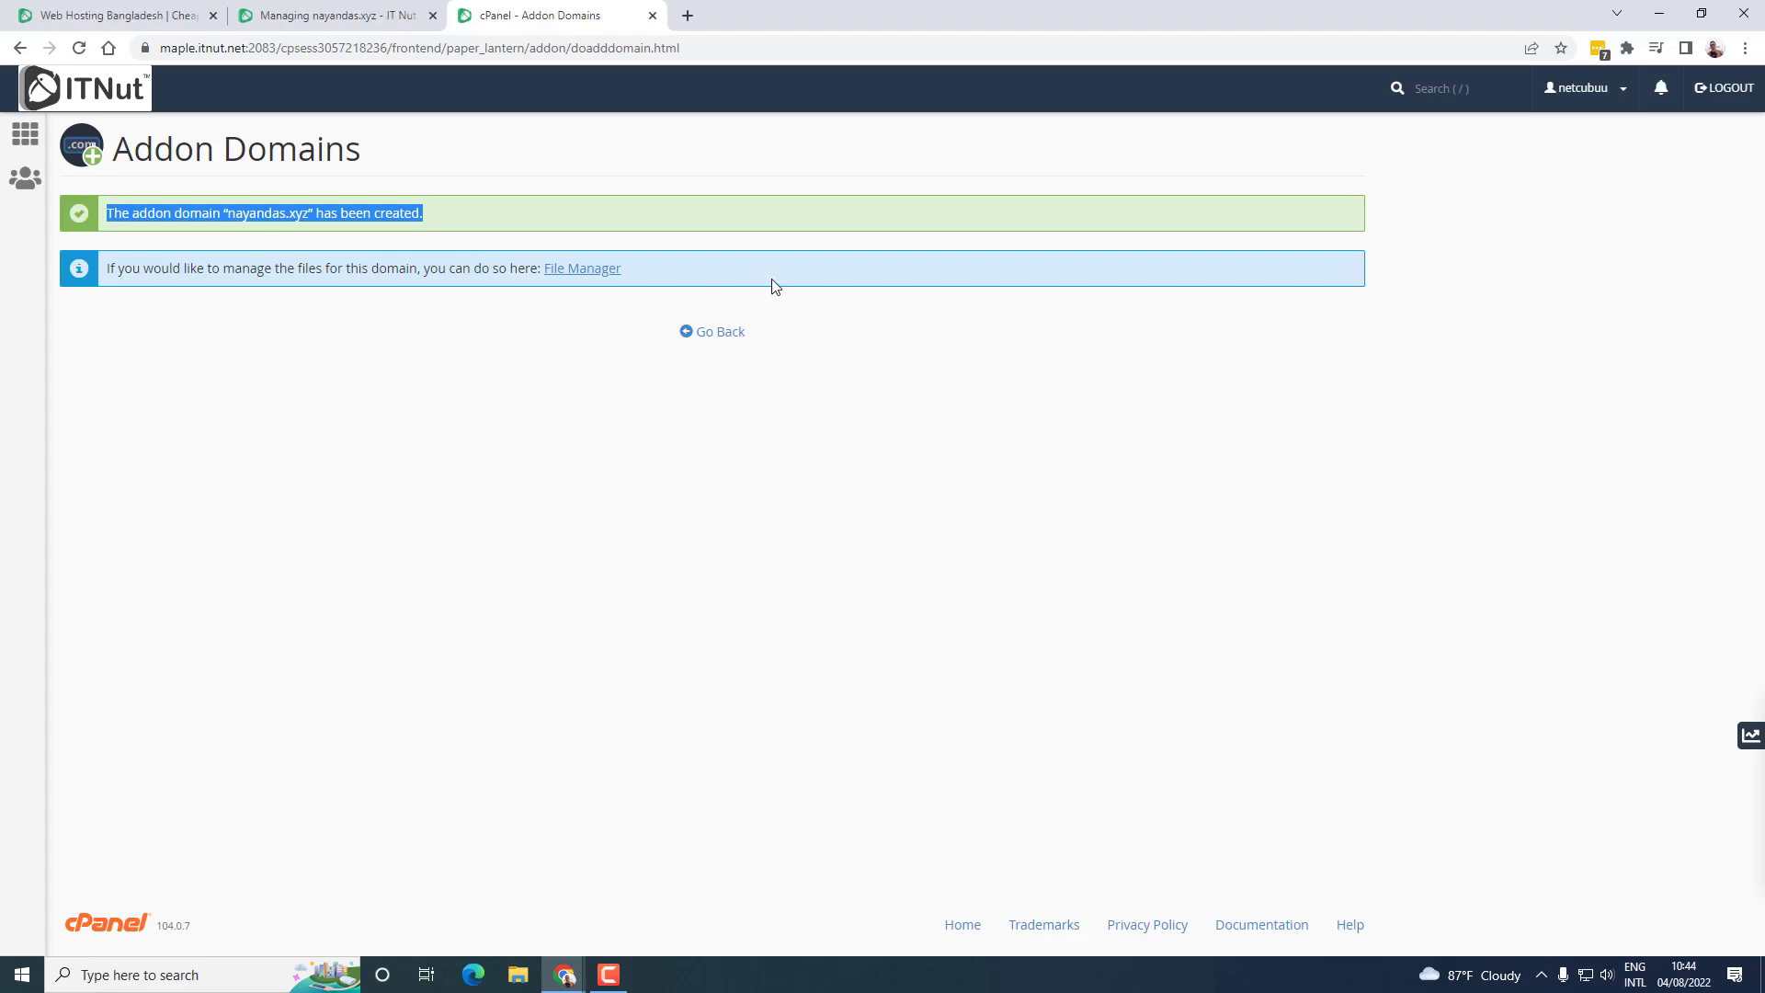
- View the new addon domain's files in File Manager, close it and return to the Addon Domains overview
click(581, 270)
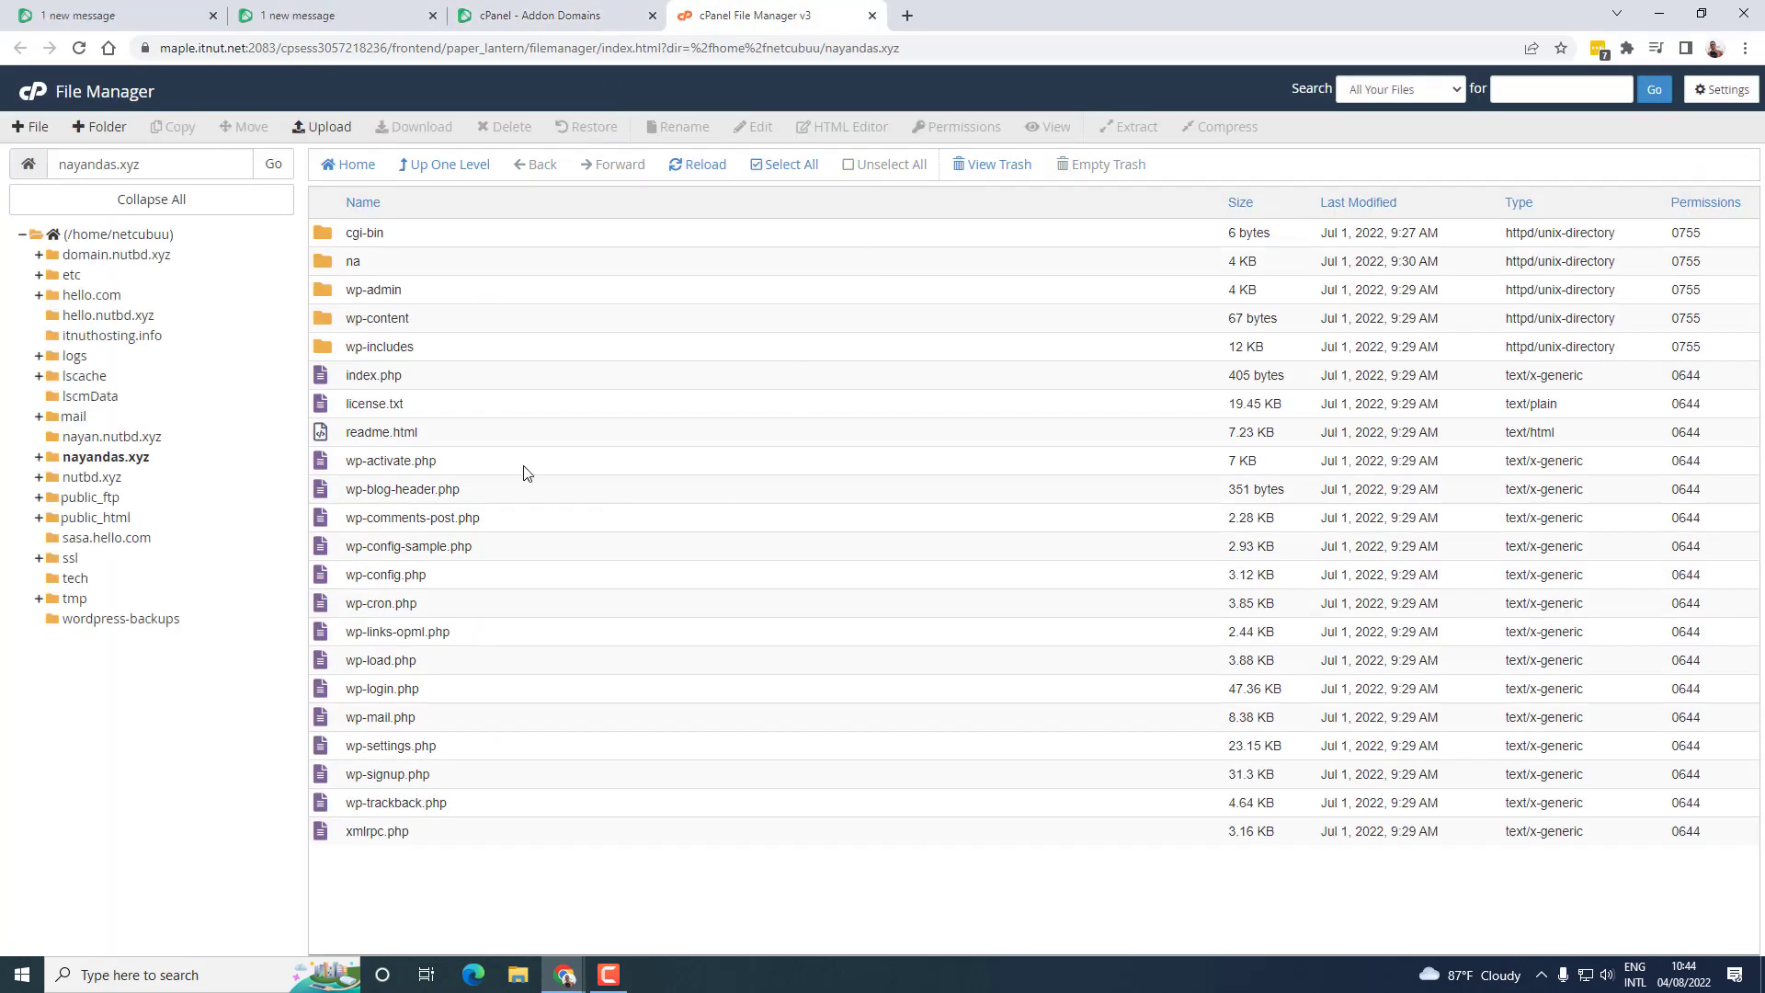
key(ctrl+w)
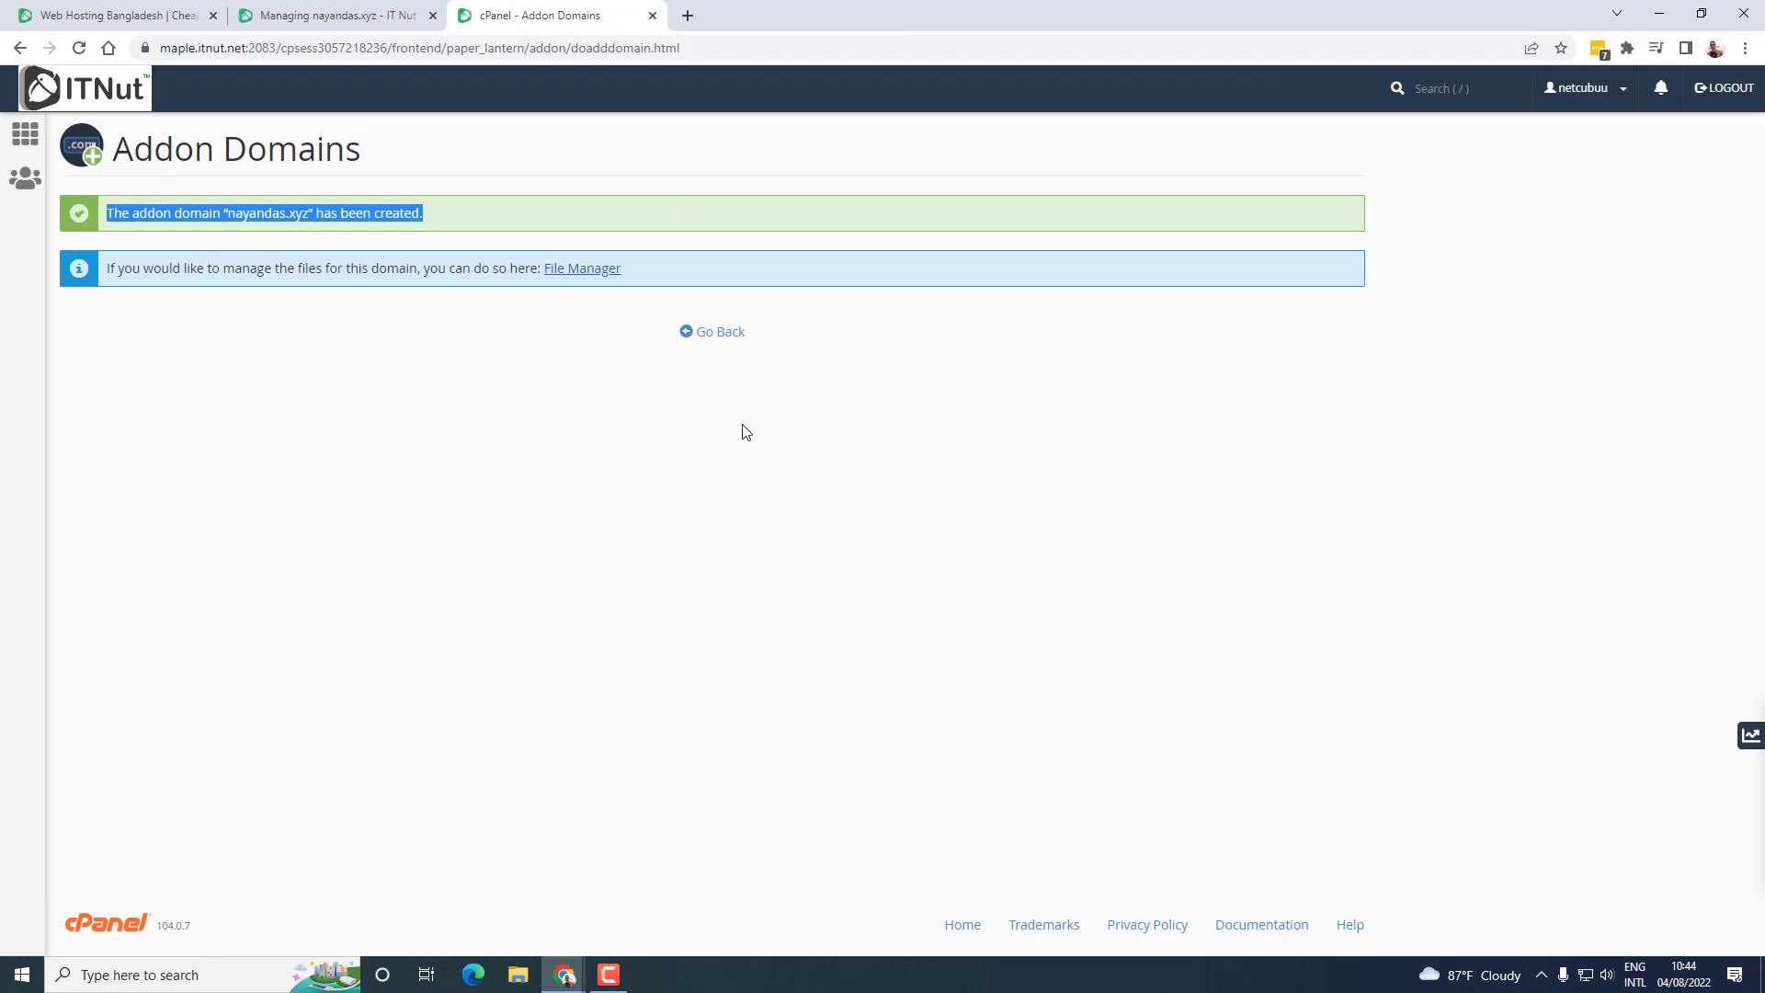
click(720, 333)
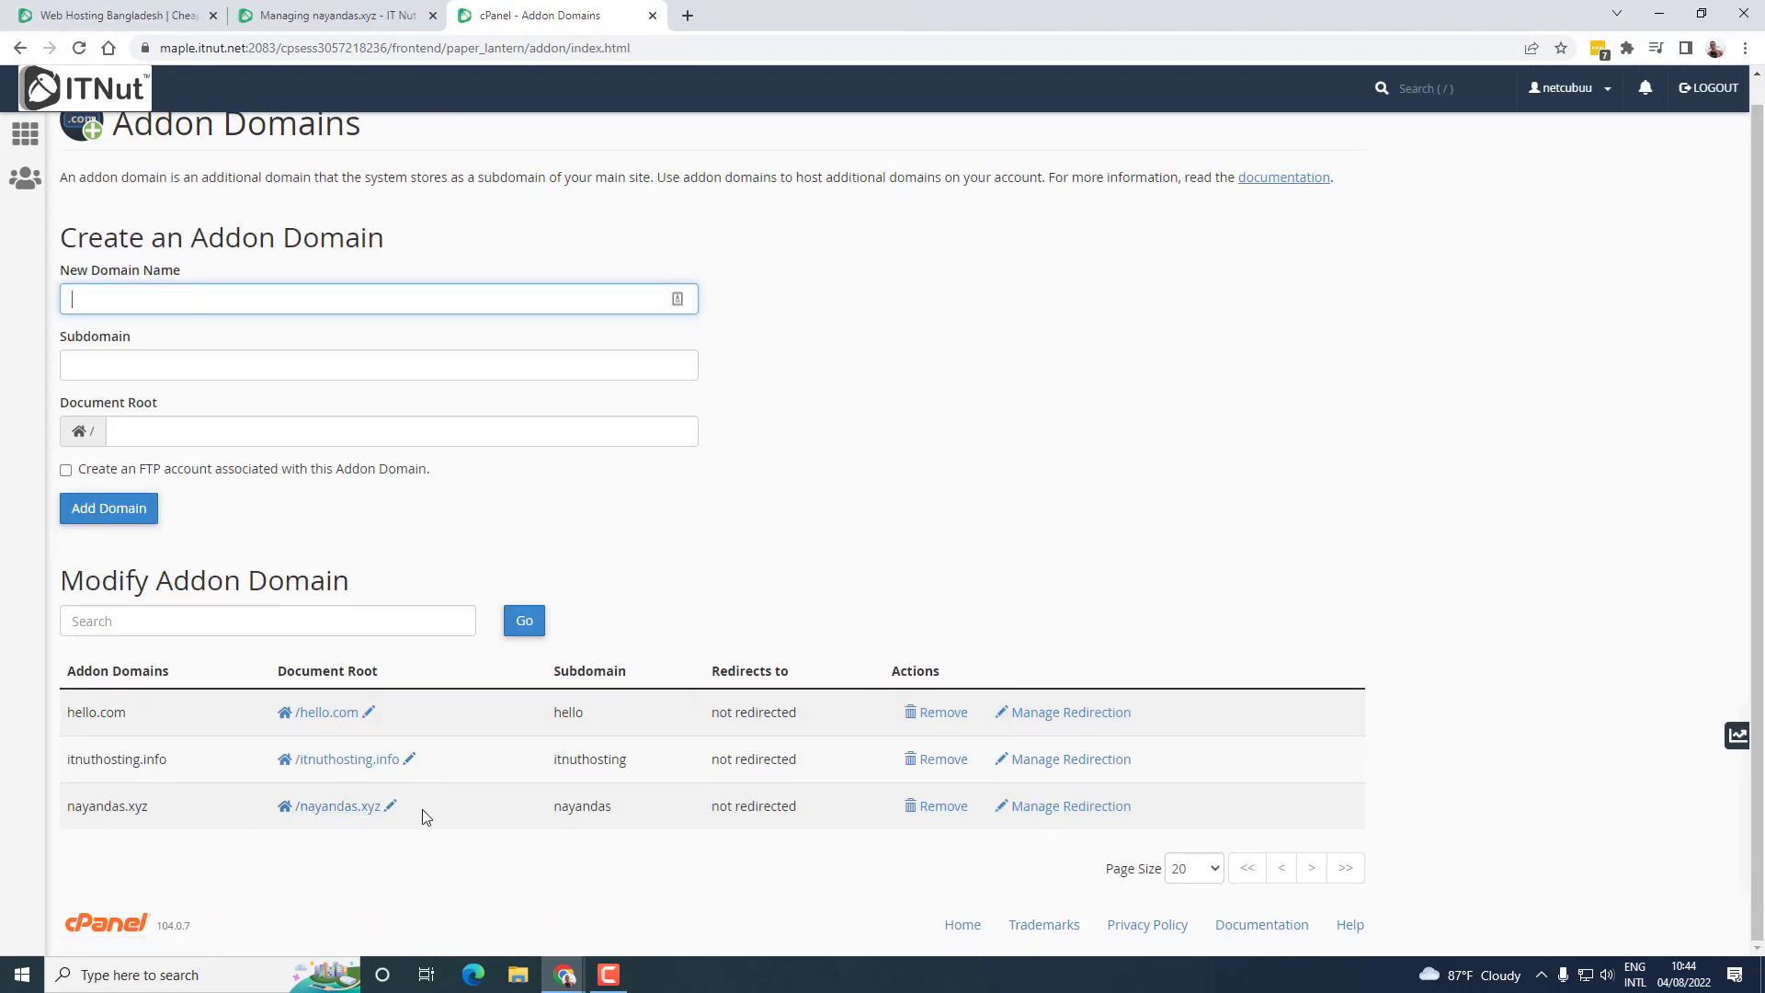
- Open the new addon domain's document root from the addon domain list and go up to the account's home directory
click(339, 809)
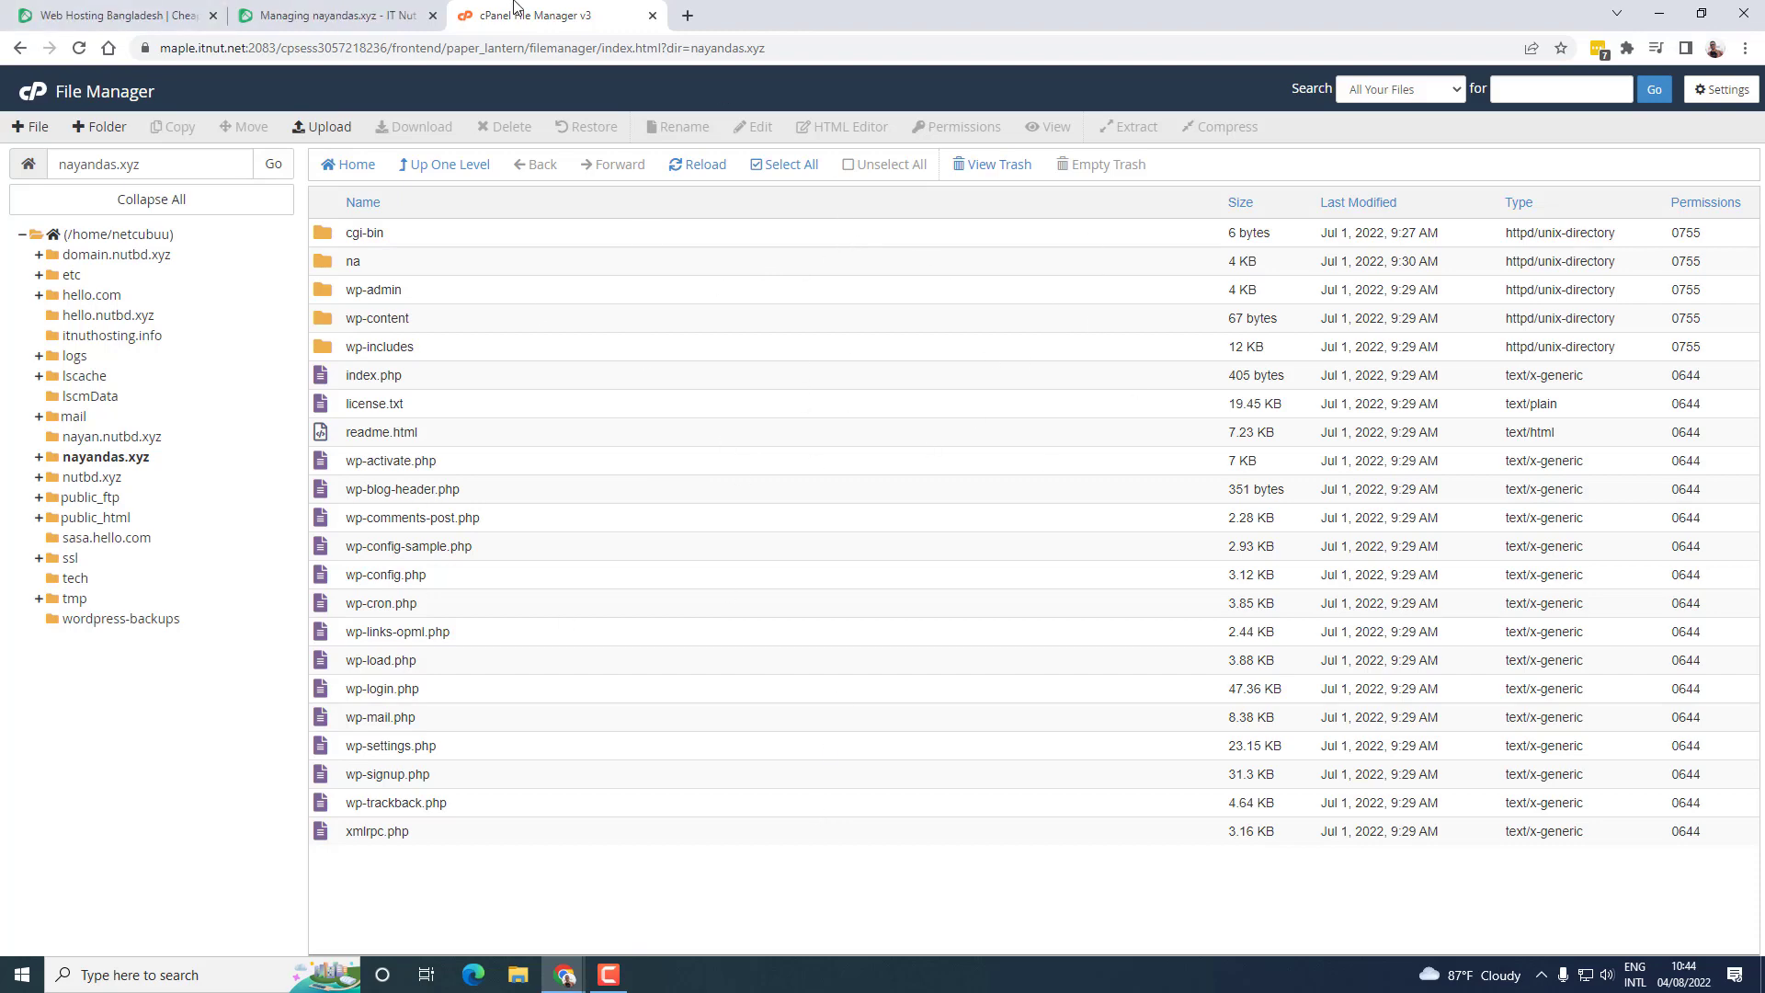
middle_click(513, 8)
key(ctrl+shift+t)
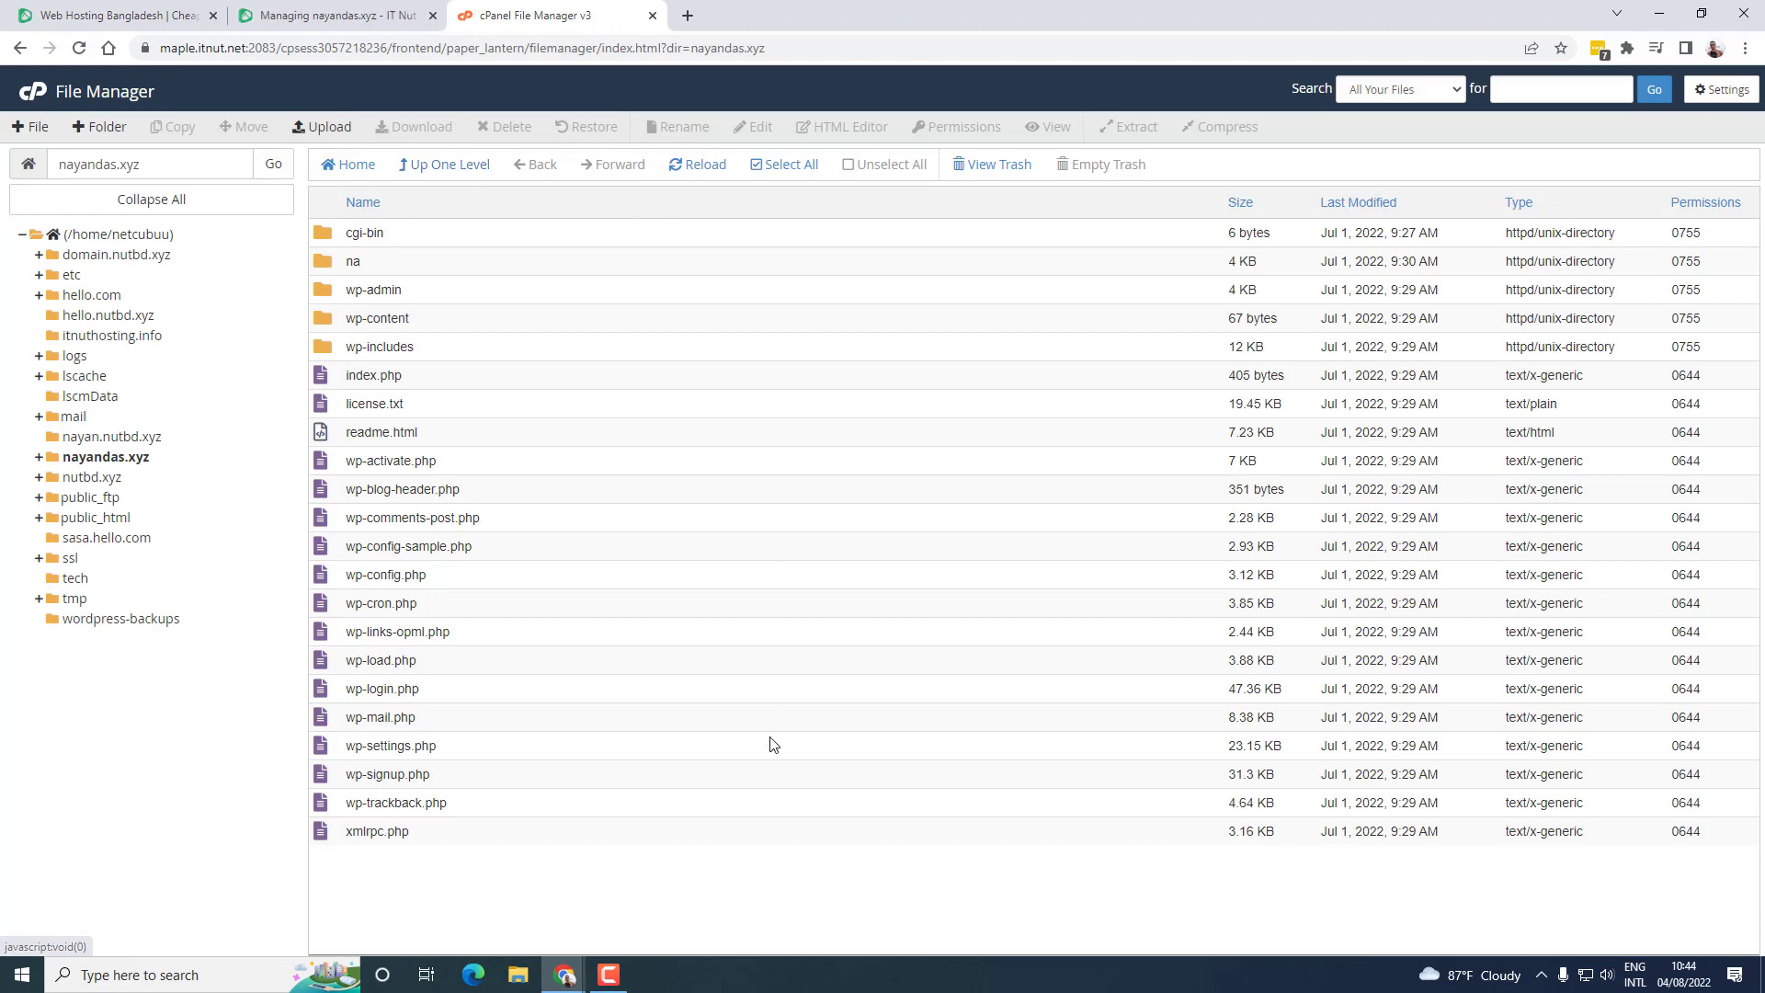
click(455, 164)
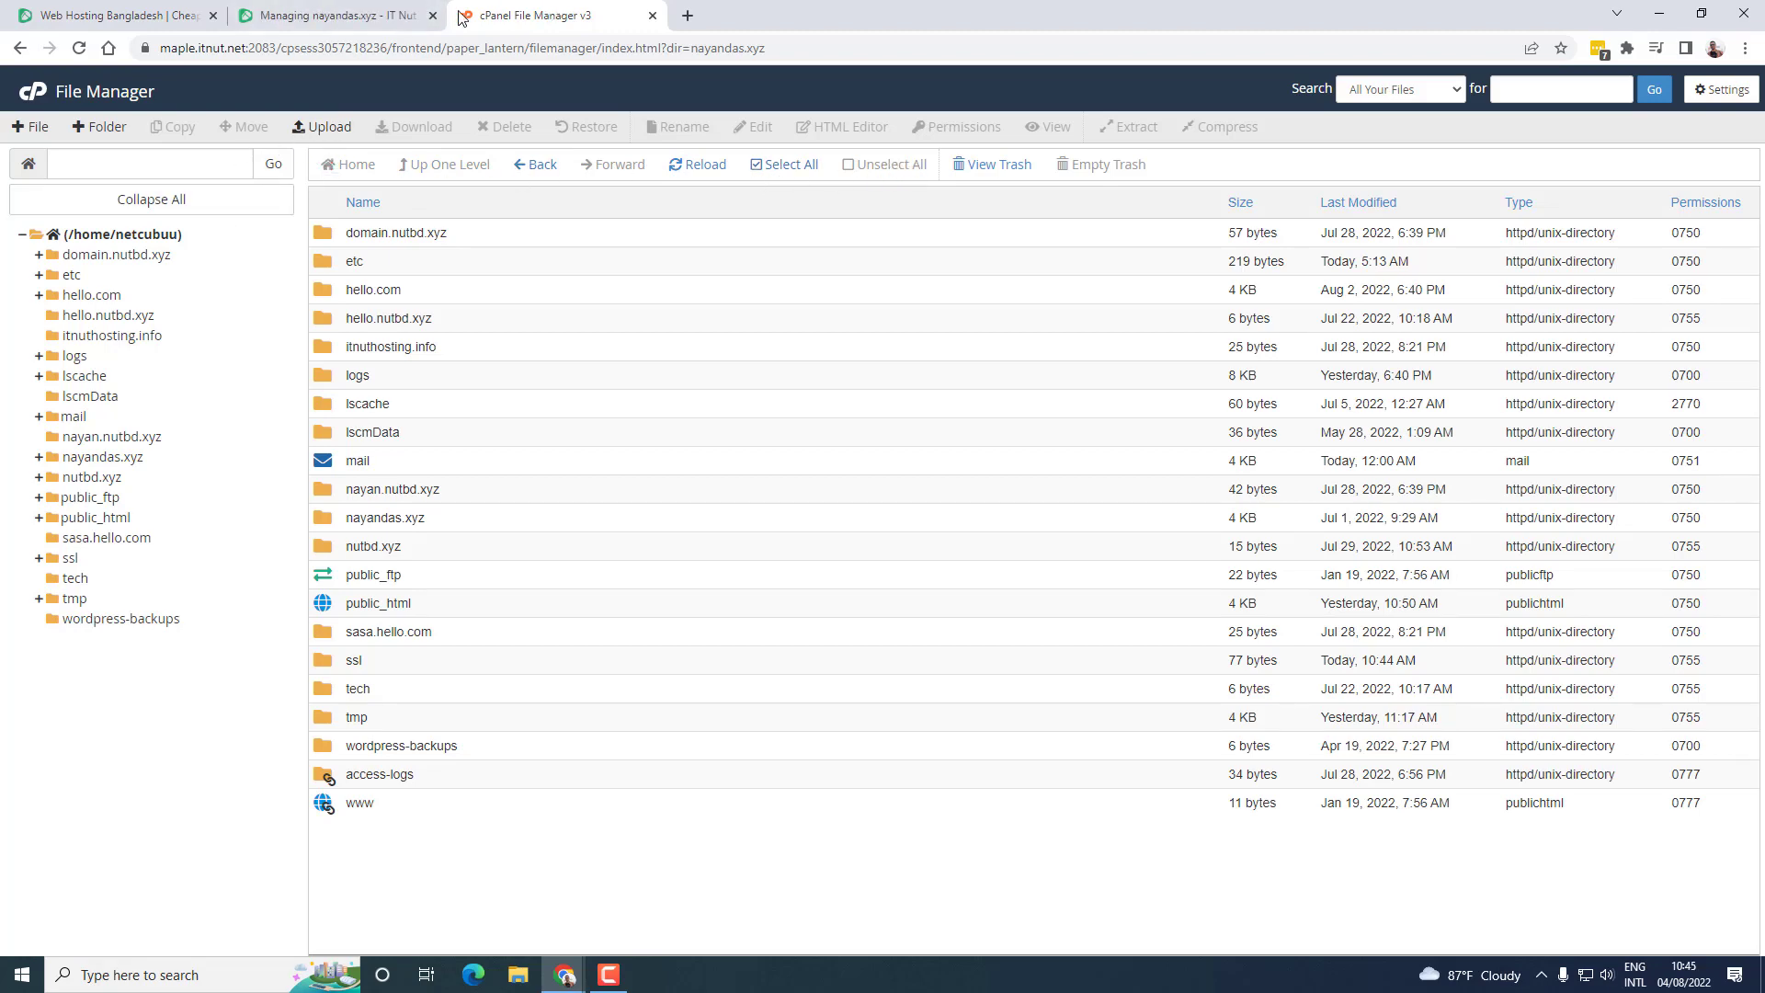
- Revisit the domain's nameserver settings in the client area and return to the Web Hosting Bangladesh plans page
click(339, 16)
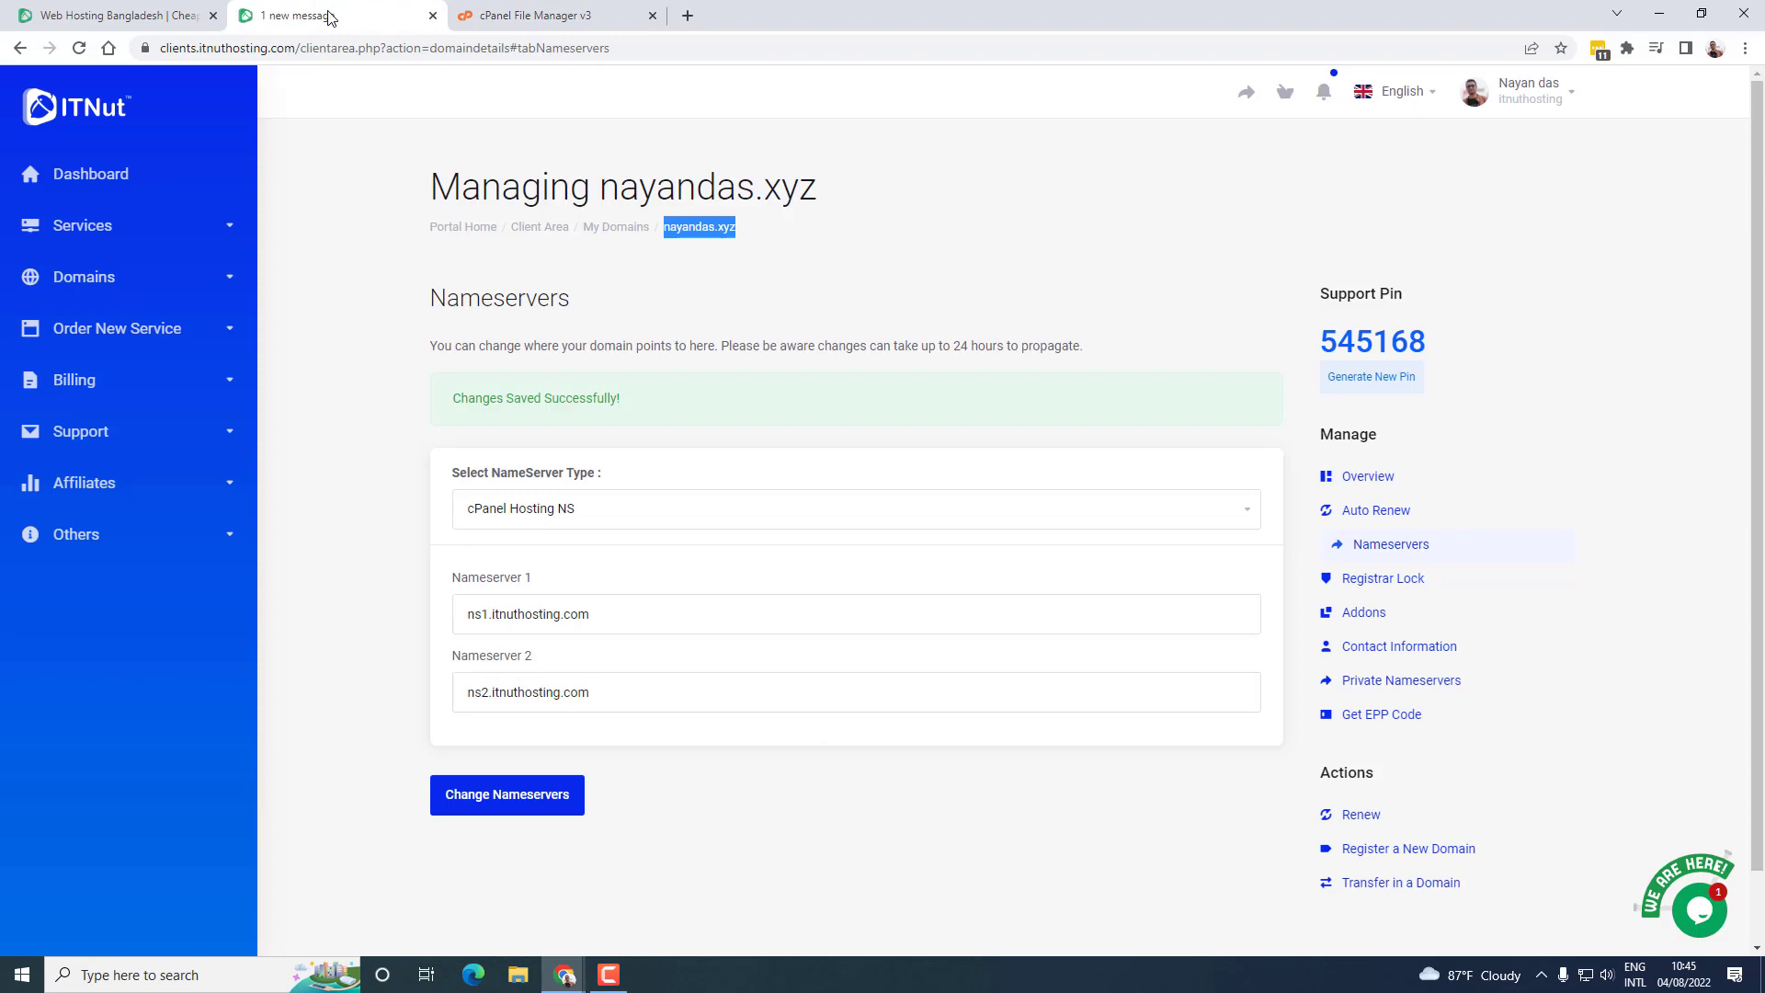
click(75, 18)
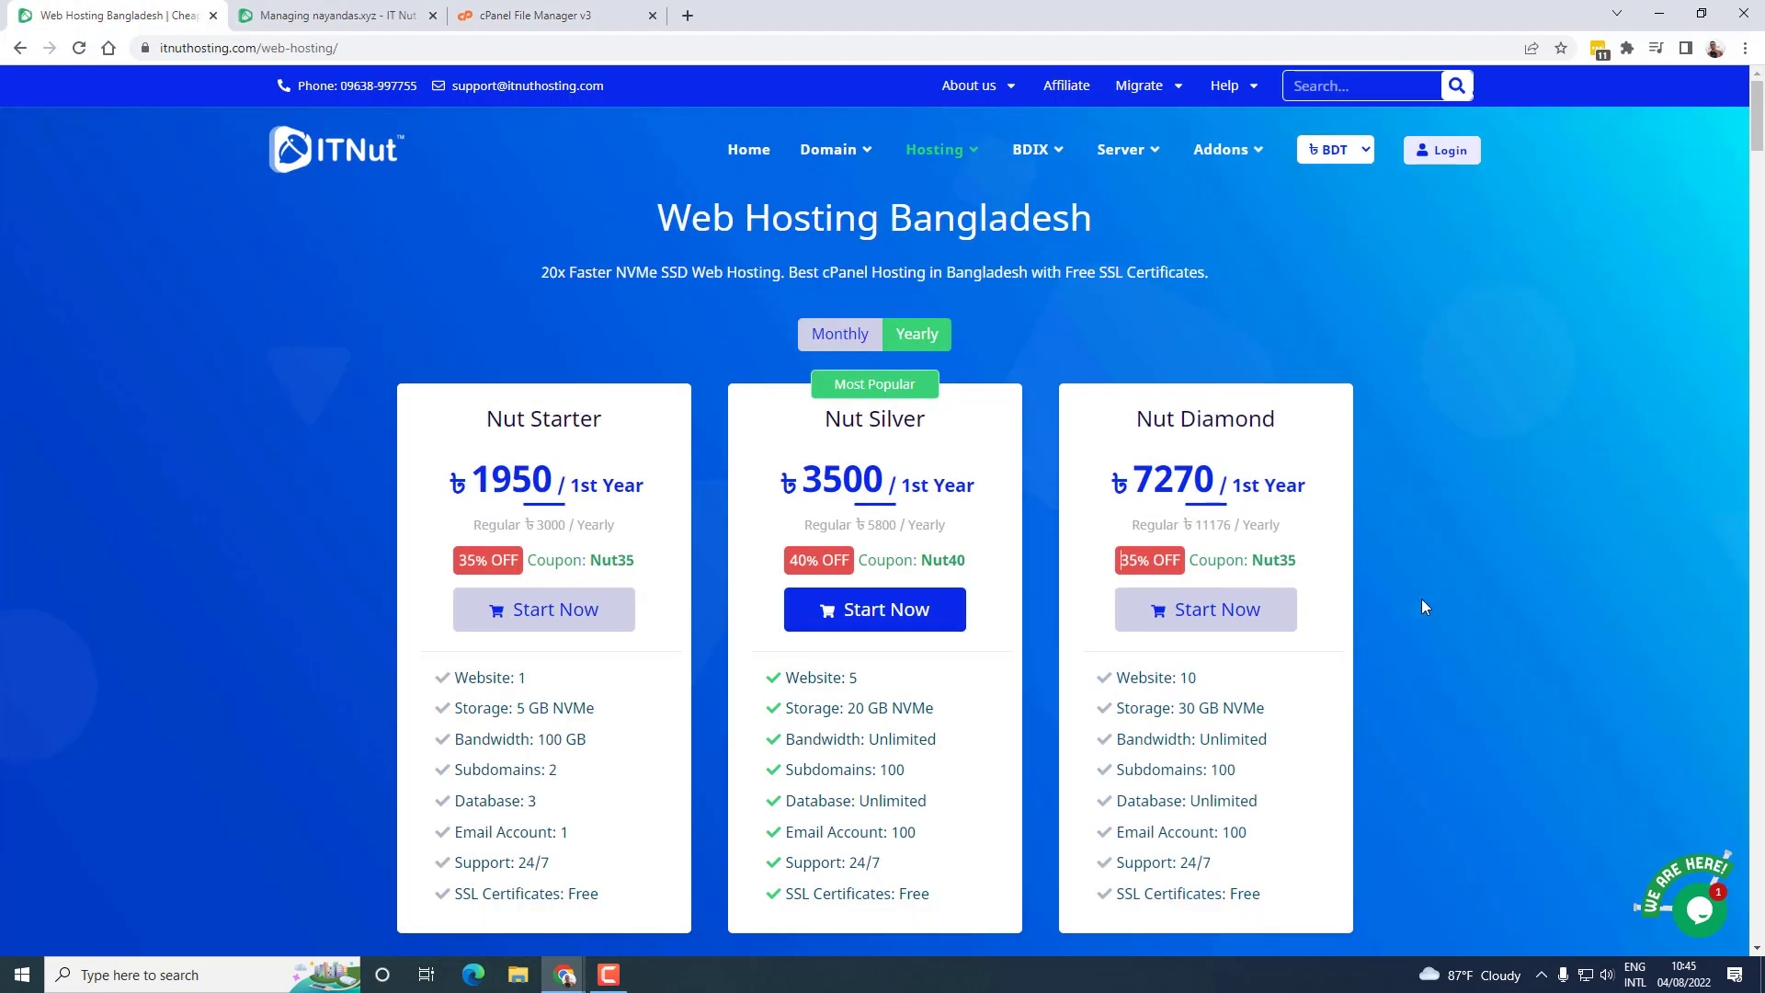